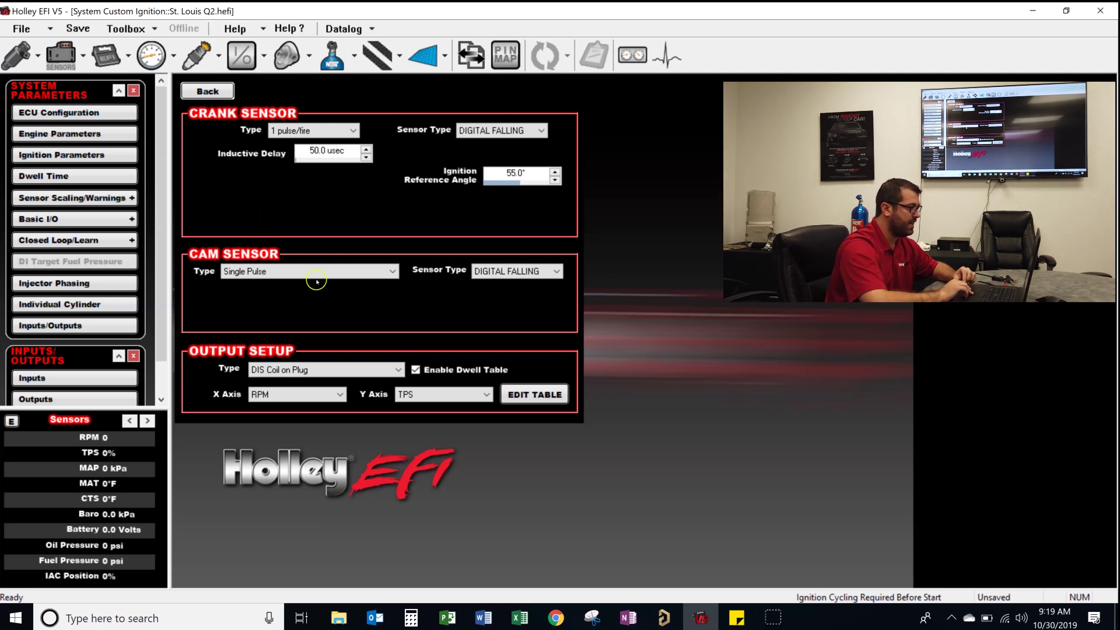
# Change the ignition output type to MSD Pro 600-8 and open its 30% Ignition Power table
pyautogui.click(367, 370)
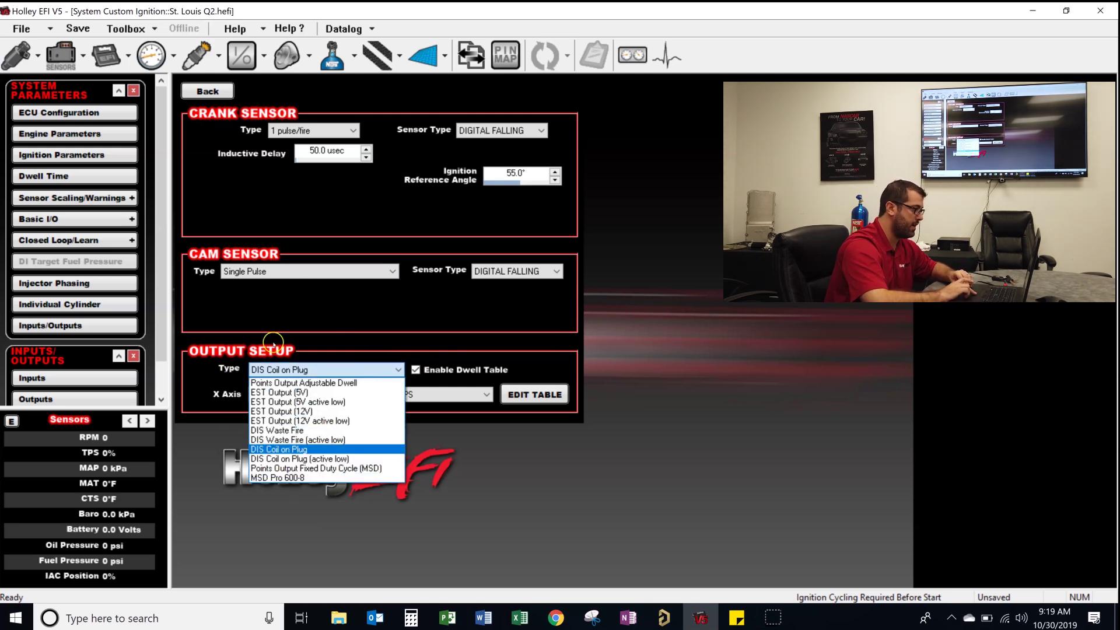
pyautogui.click(84, 38)
pyautogui.click(207, 91)
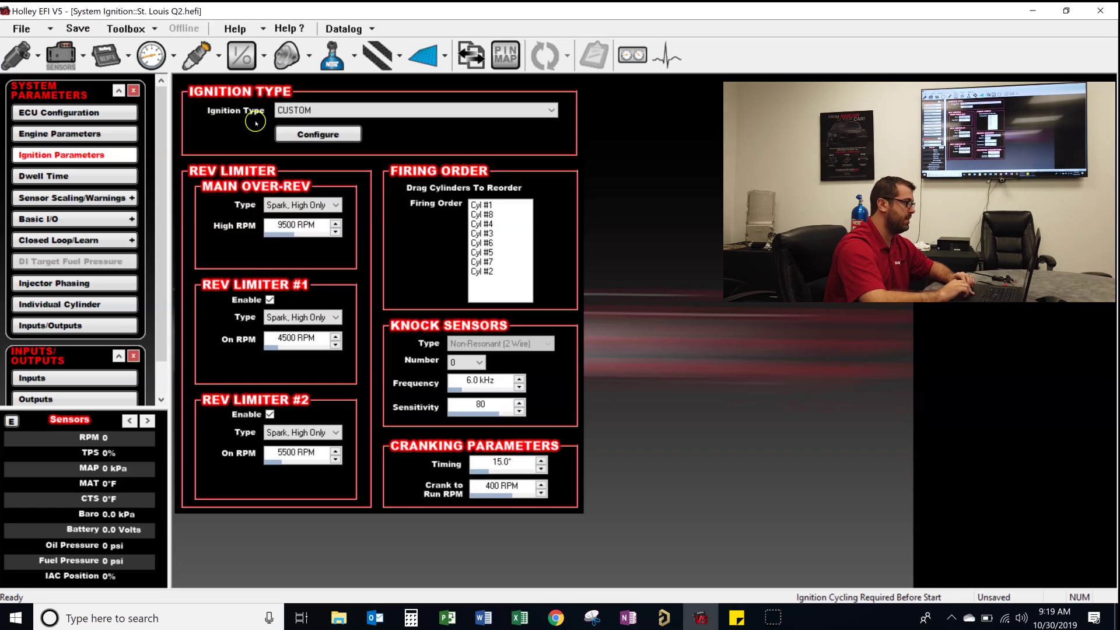
pyautogui.click(324, 140)
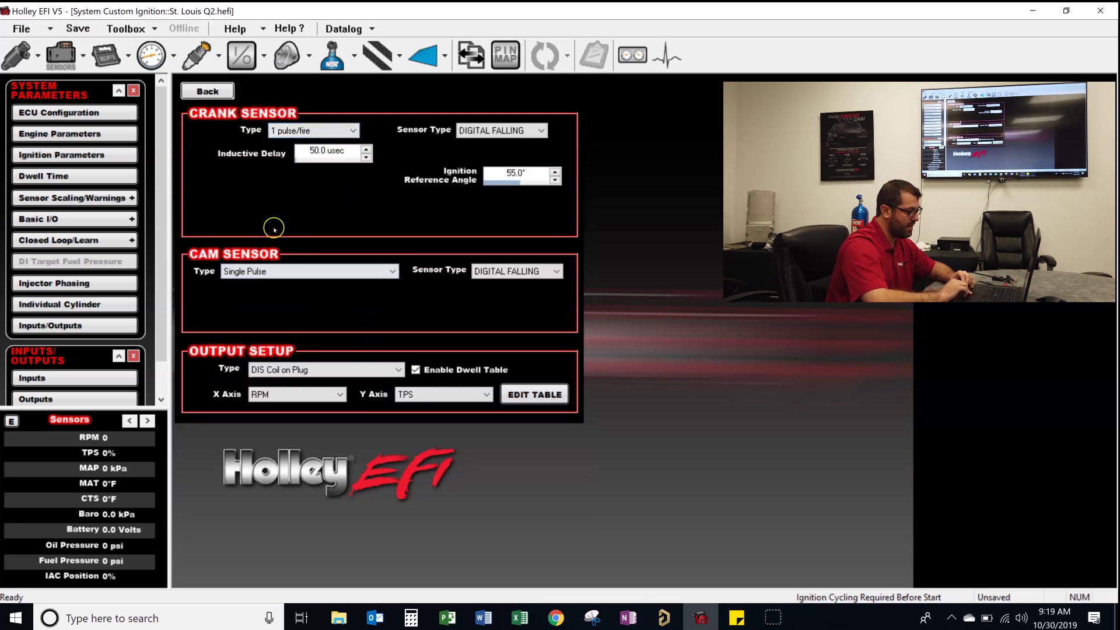
pyautogui.click(346, 370)
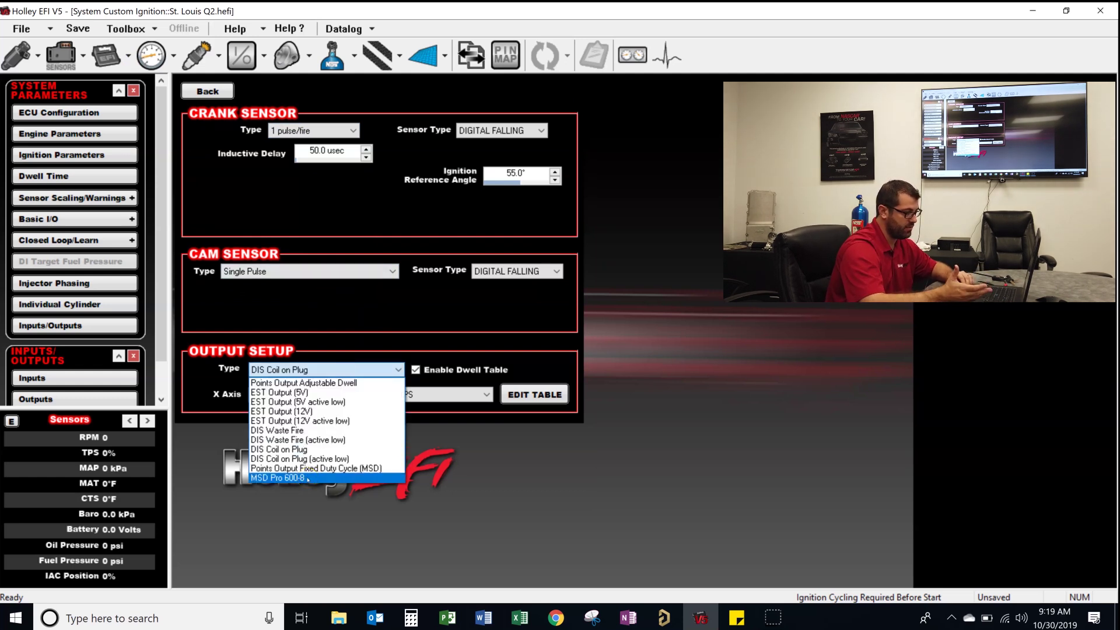
pyautogui.click(326, 477)
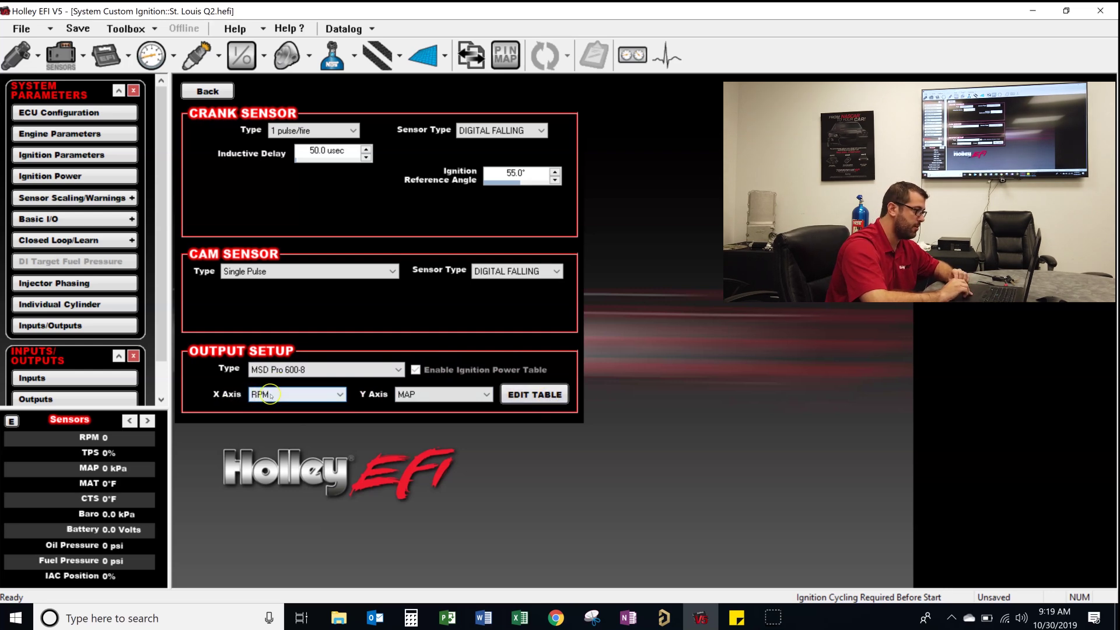
pyautogui.click(530, 396)
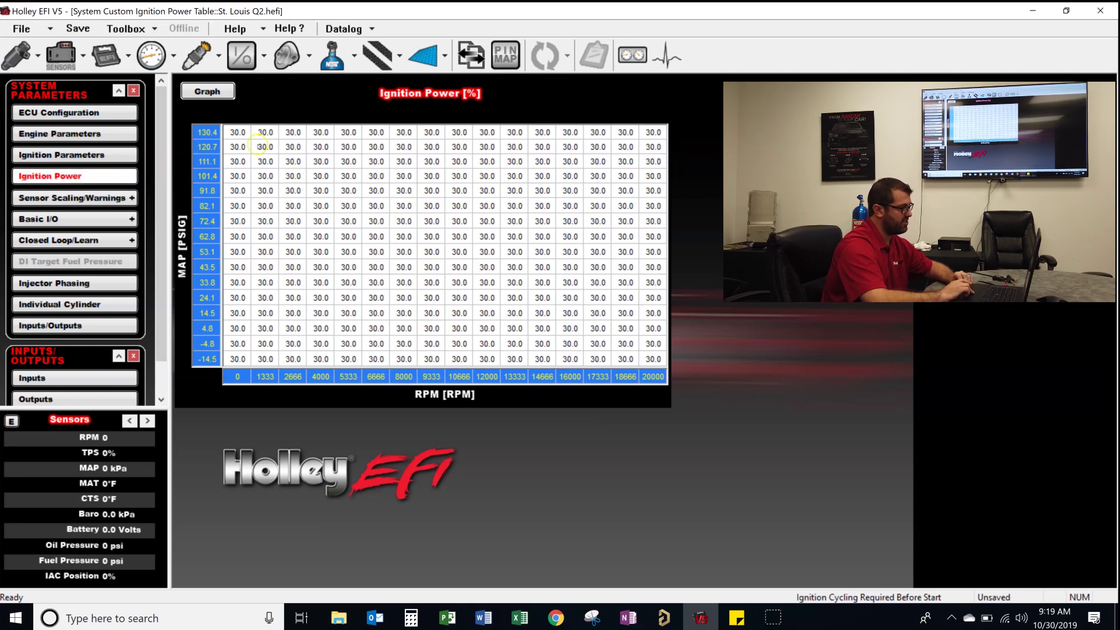
# Replace all 30% Ignition Power cells with 105 across the whole table
pyautogui.moveTo(233, 129); pyautogui.dragTo(657, 363)
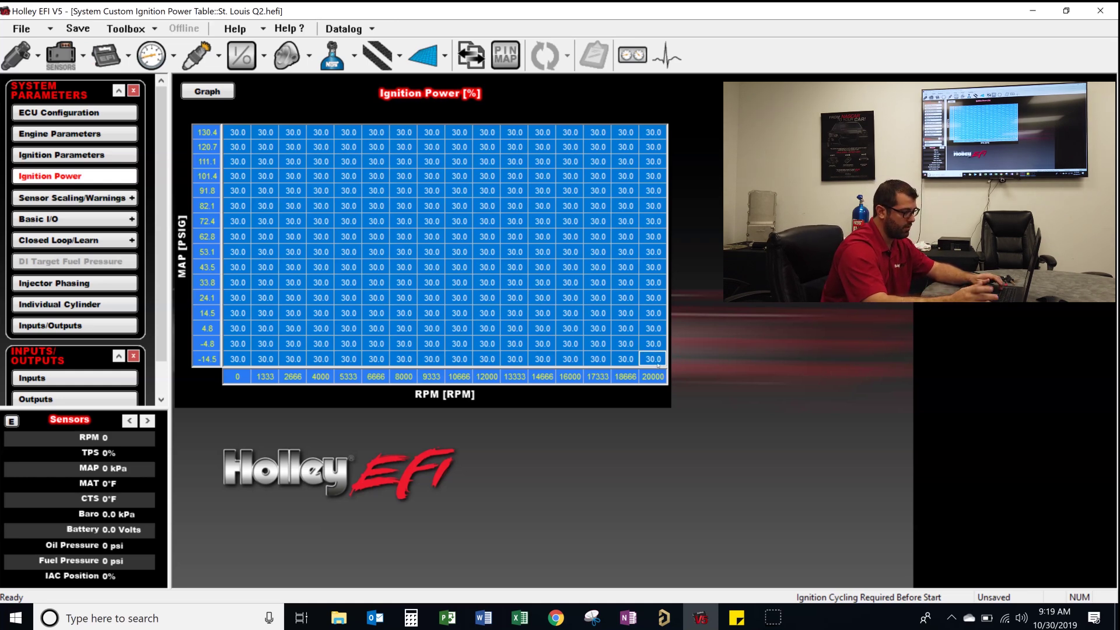
pyautogui.write('105')
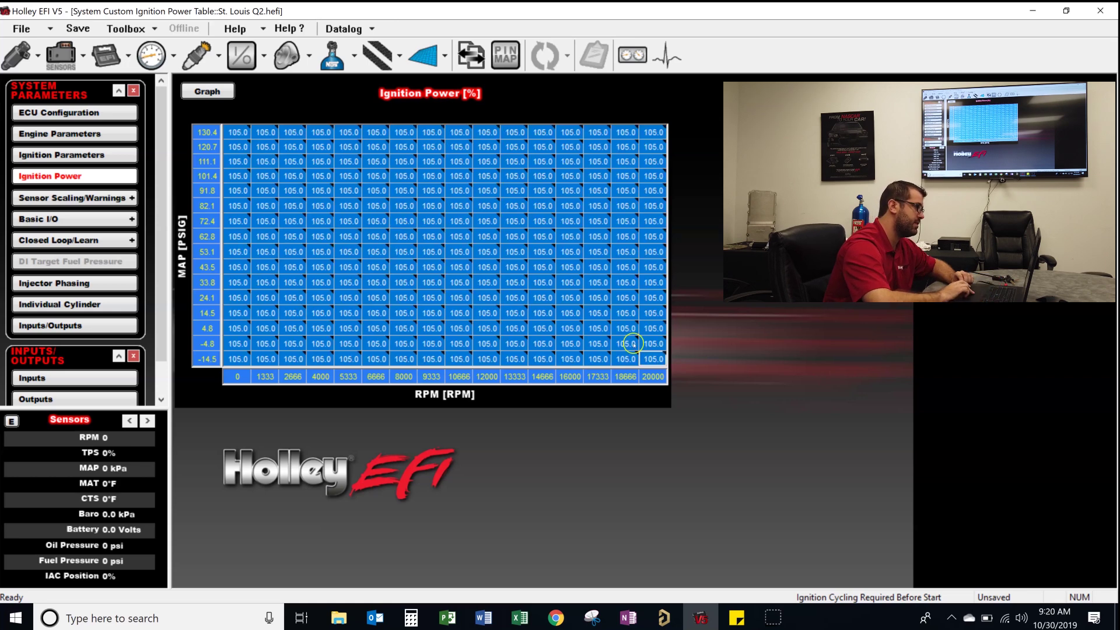
pyautogui.press('Return')
pyautogui.click(570, 282)
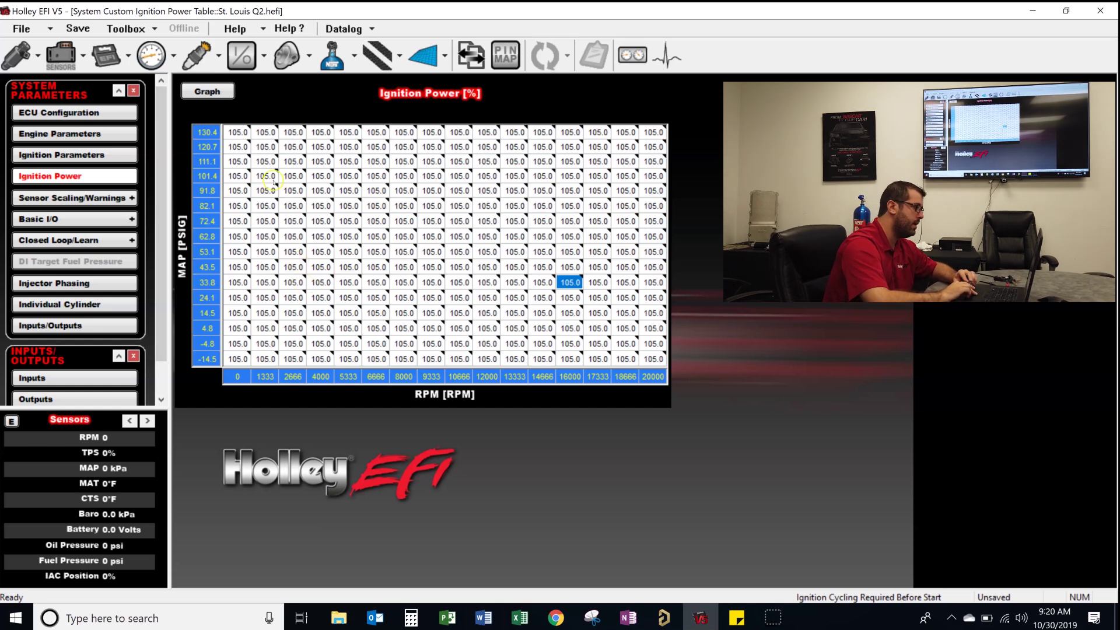
# Set the low-RPM, low-MAP block of power cells to 50
pyautogui.moveTo(236, 300); pyautogui.dragTo(351, 364)
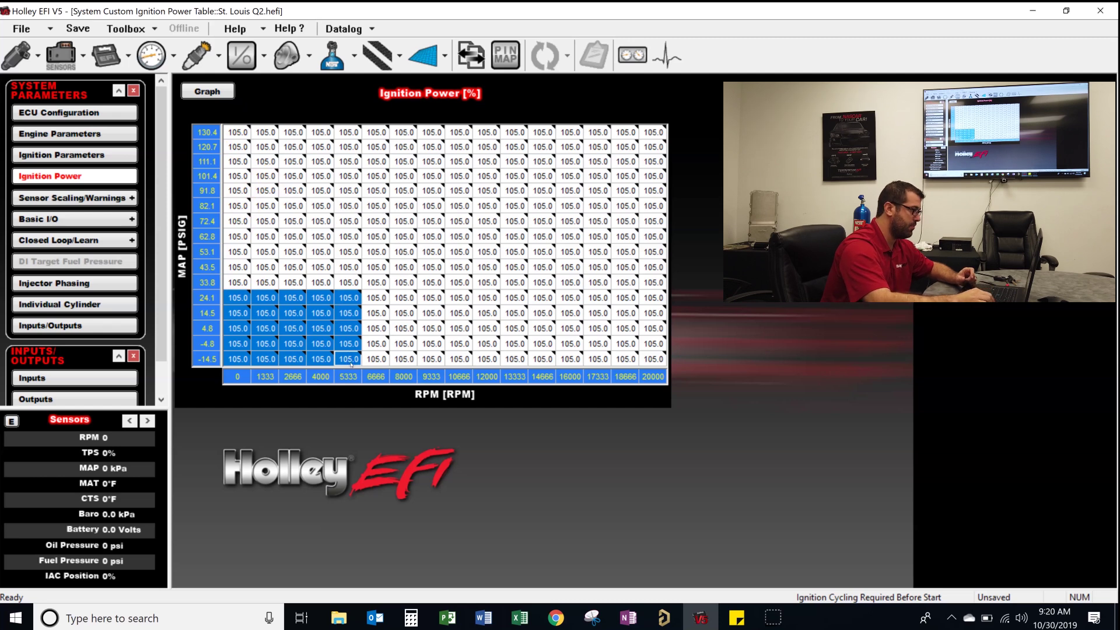
pyautogui.write('50')
pyautogui.press('Return')
pyautogui.click(293, 341)
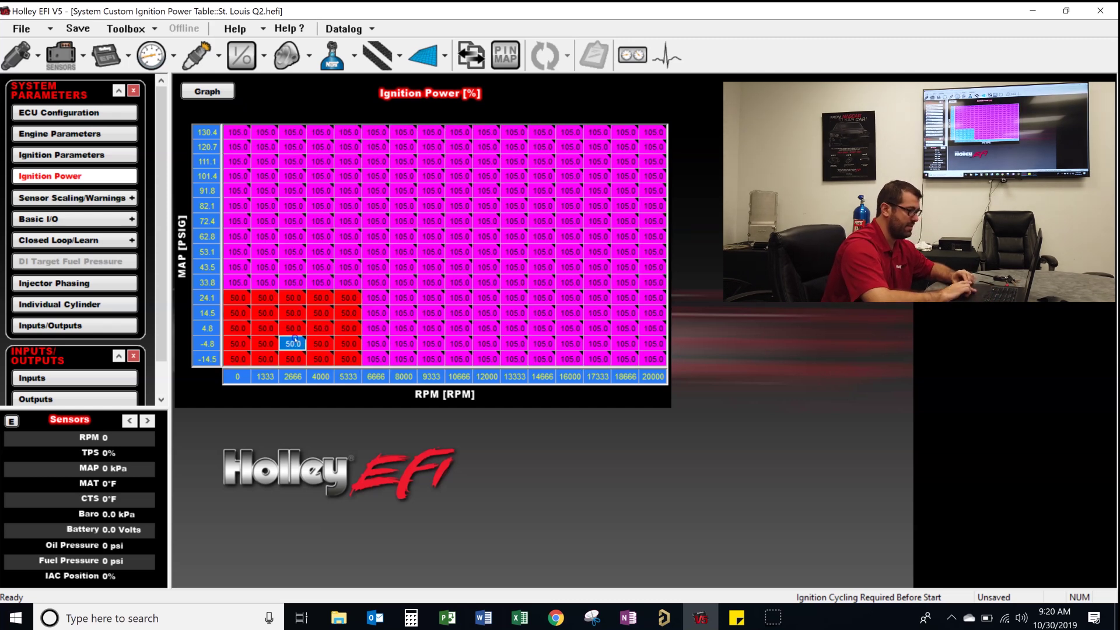
# Set the top RPM axis value to 12500 and spread the RPM axis evenly
pyautogui.click(650, 376)
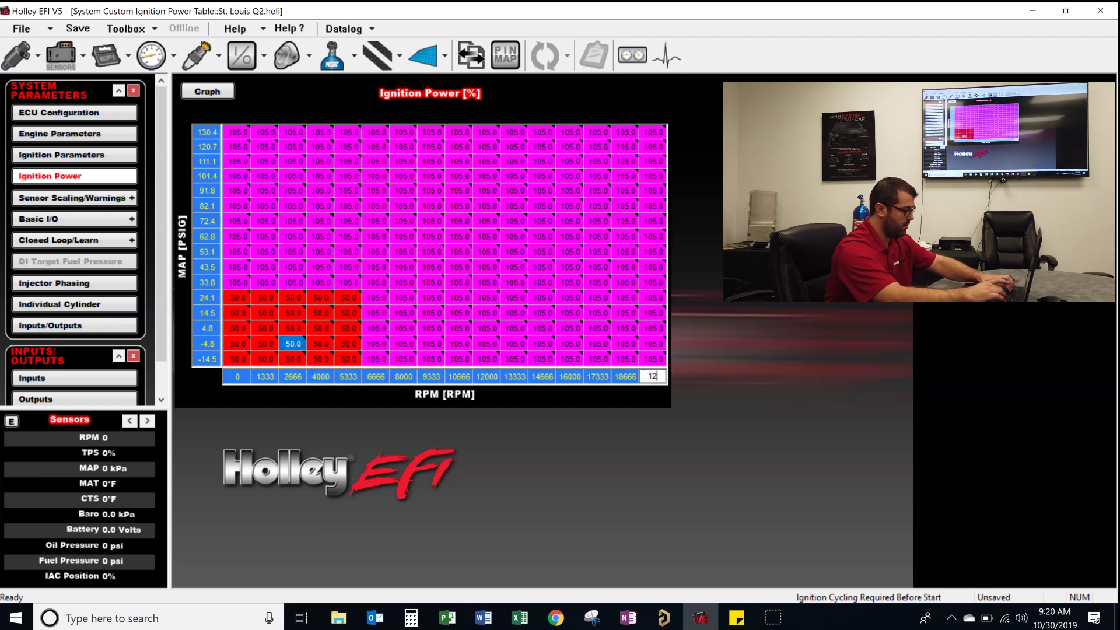
pyautogui.write('12500')
pyautogui.press('Return')
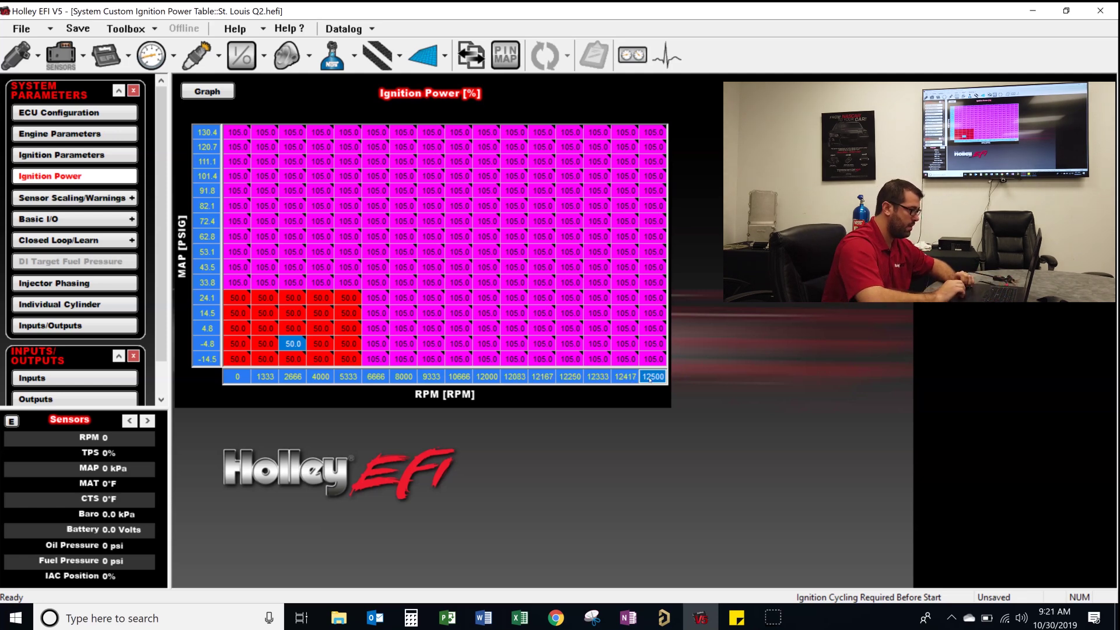
pyautogui.rightClick(650, 378)
pyautogui.click(678, 461)
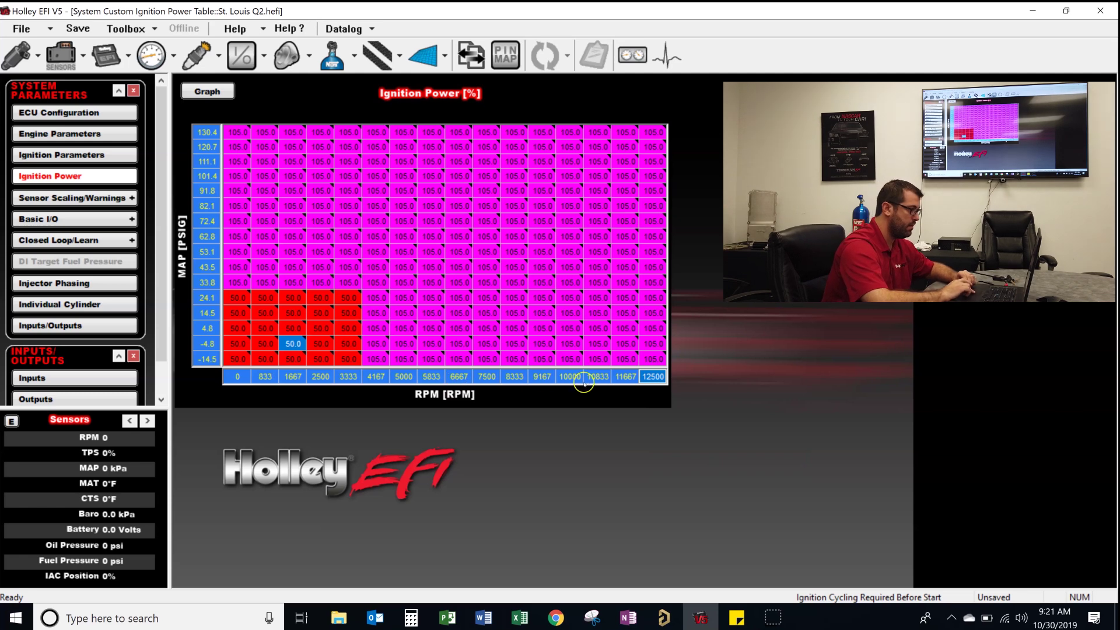
# Set the top MAP axis value to 74 and spread the MAP axis evenly down to -14.5
pyautogui.moveTo(343, 330); pyautogui.dragTo(321, 328)
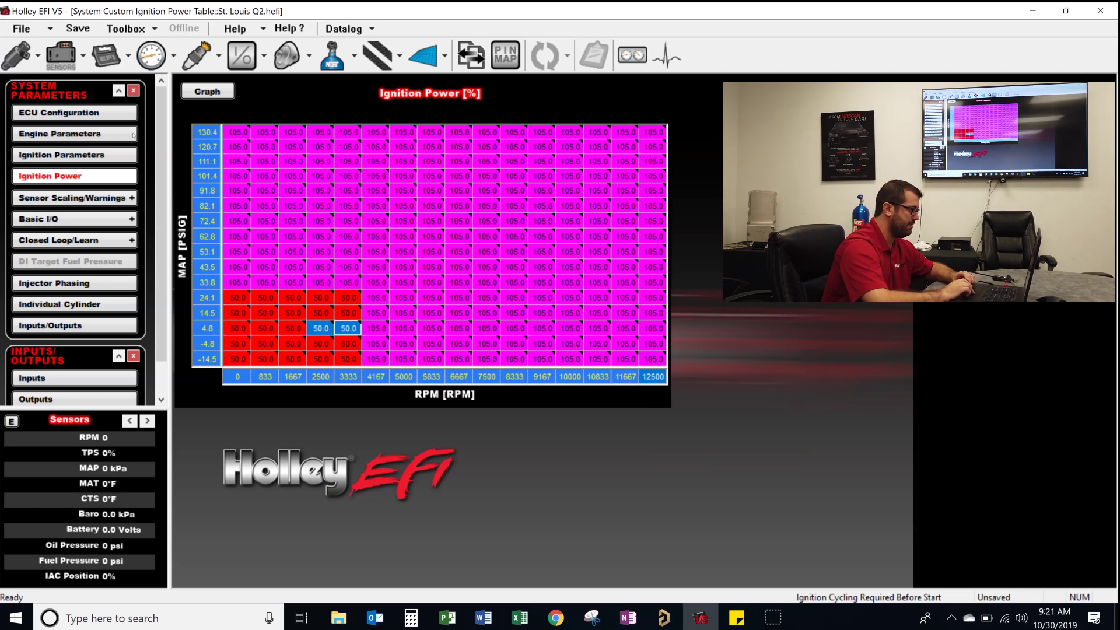
pyautogui.click(209, 134)
pyautogui.write('7')
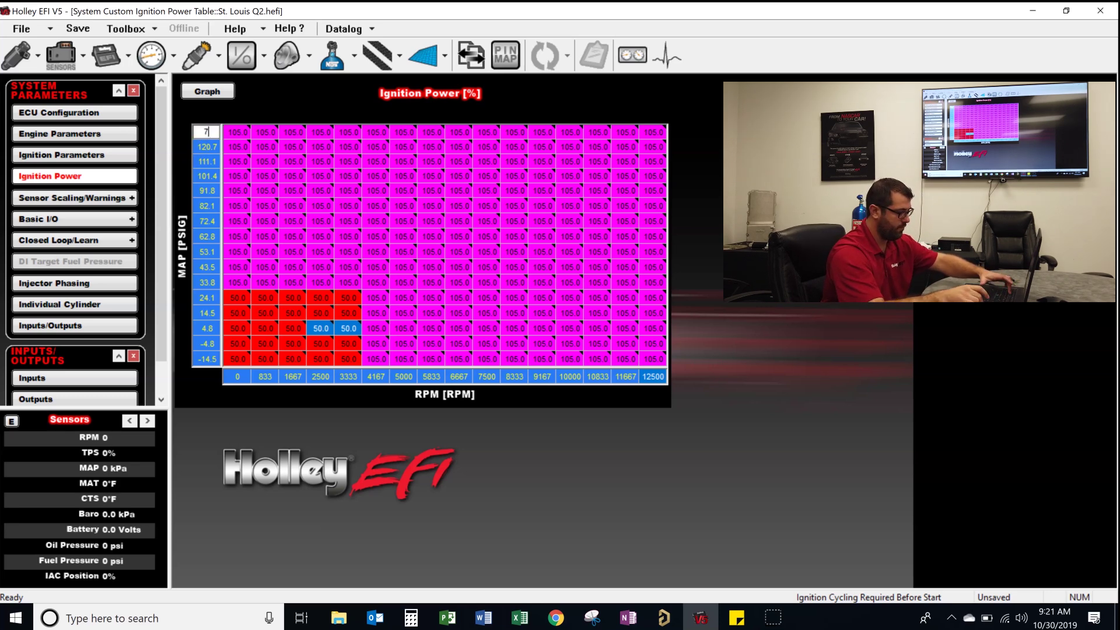
pyautogui.write('4')
pyautogui.press('Return')
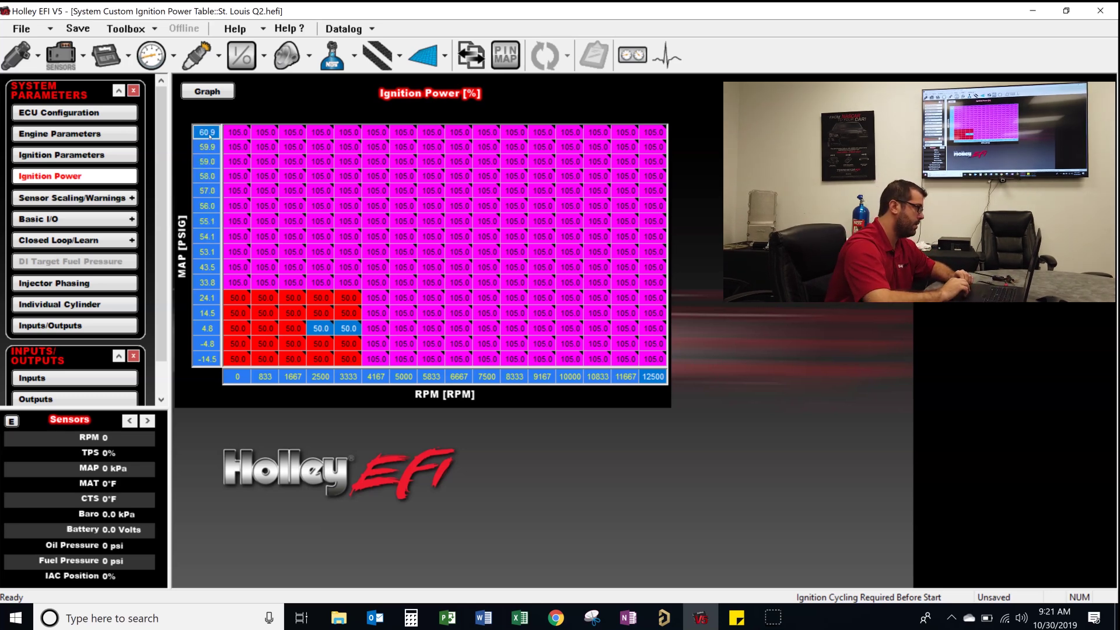
pyautogui.click(254, 219)
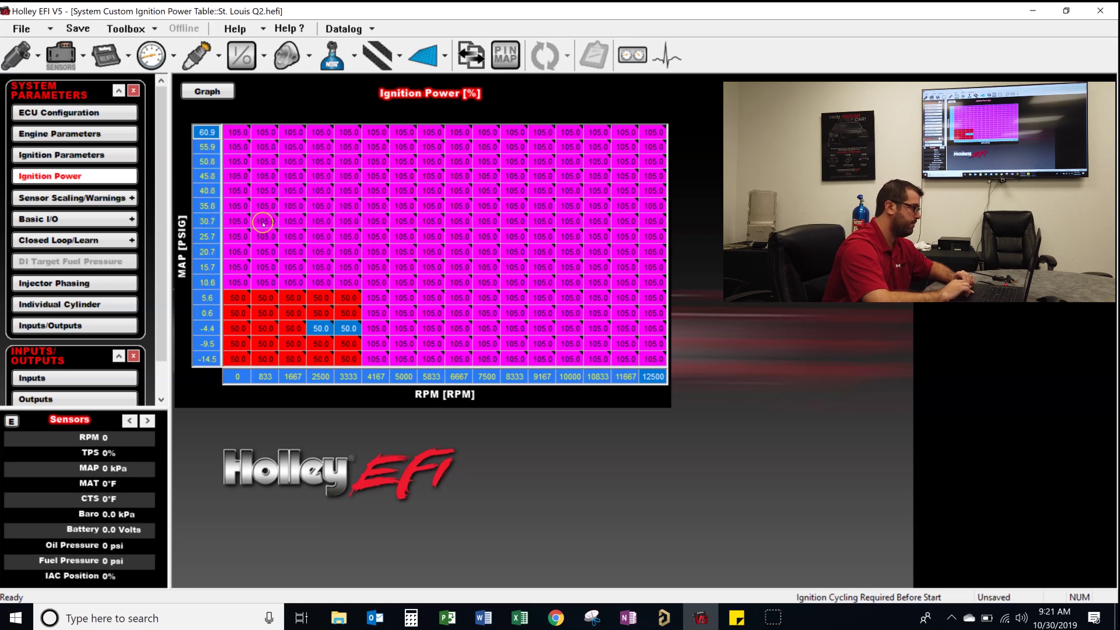
# Enter 100 in the 5.6 MAP row and 75 in the 0.6 MAP row, 0–3333 RPM
pyautogui.click(237, 297)
pyautogui.click(233, 283)
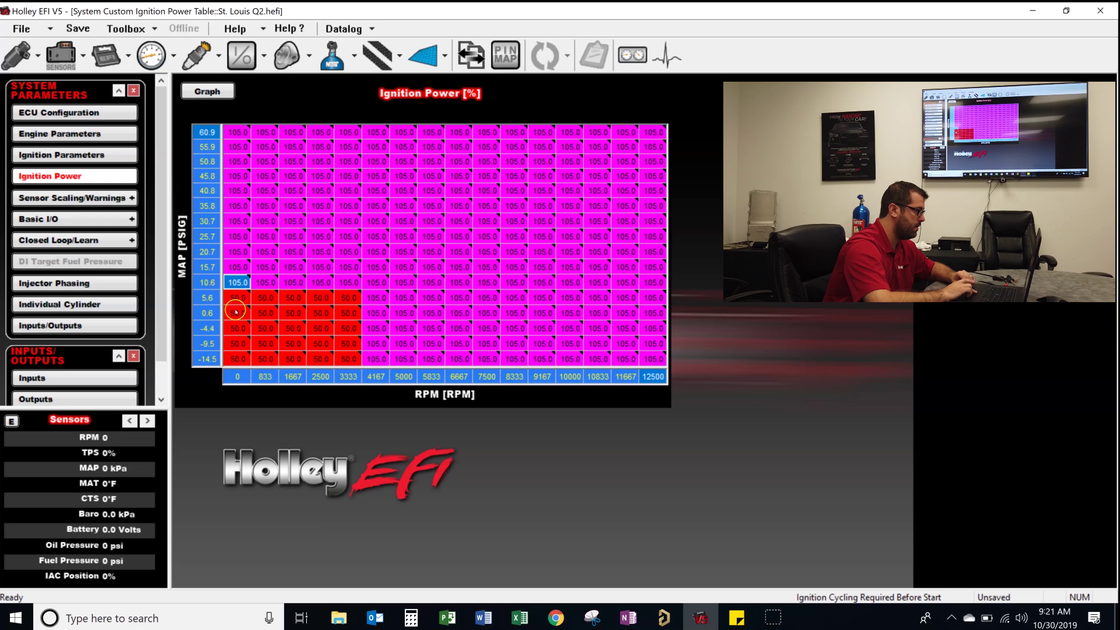
pyautogui.moveTo(238, 298); pyautogui.dragTo(348, 297)
pyautogui.write('1')
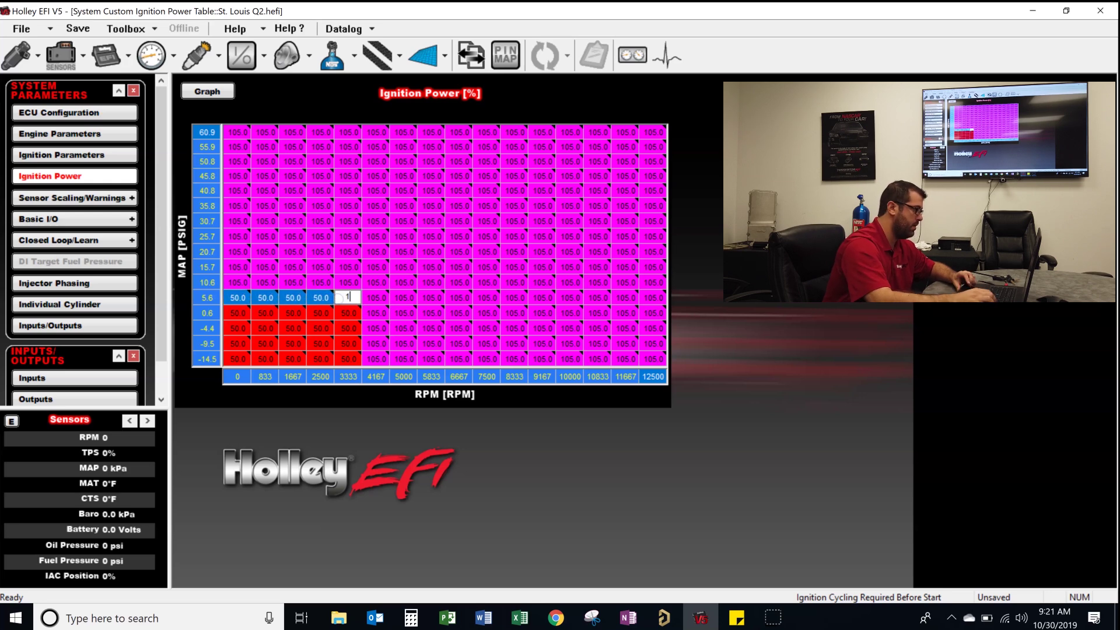
pyautogui.write('00')
pyautogui.press('Return')
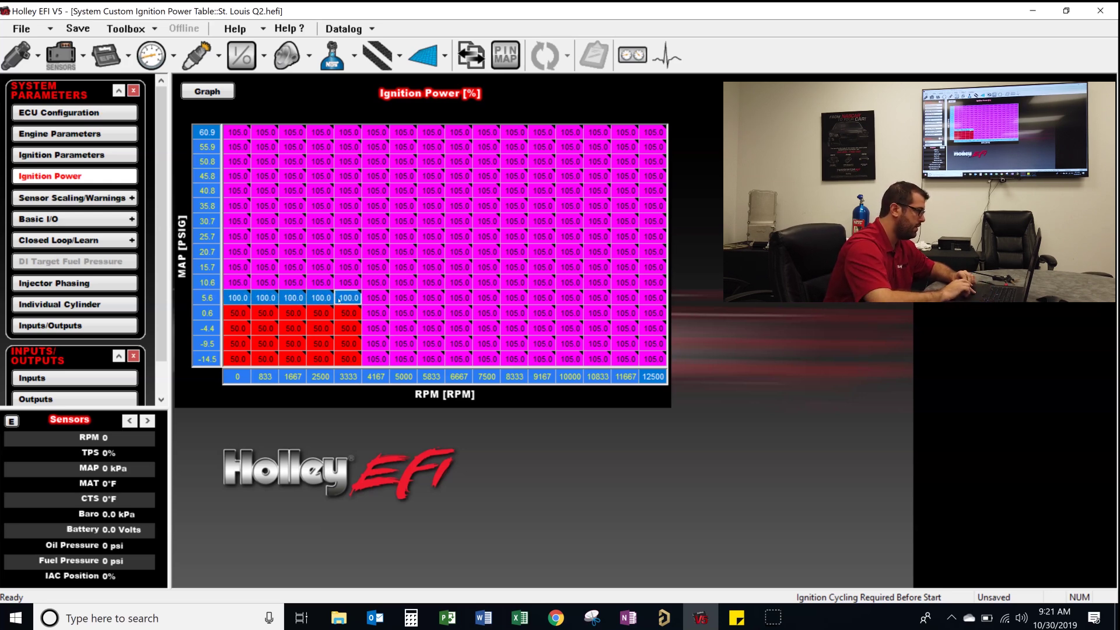
pyautogui.moveTo(237, 313); pyautogui.dragTo(342, 315)
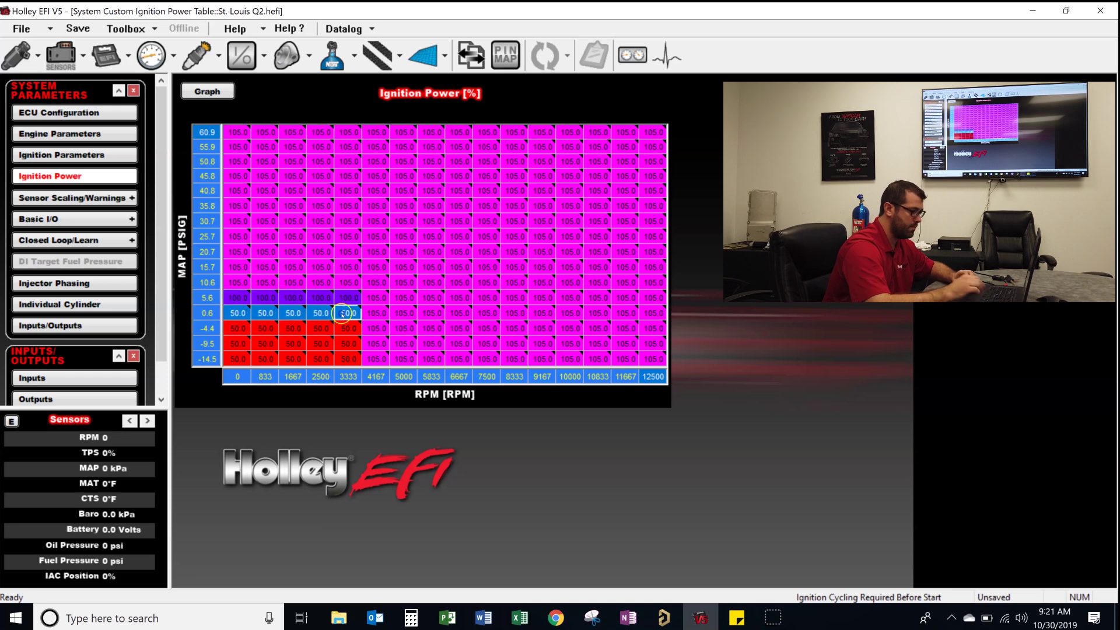
pyautogui.write('75')
pyautogui.press('Return')
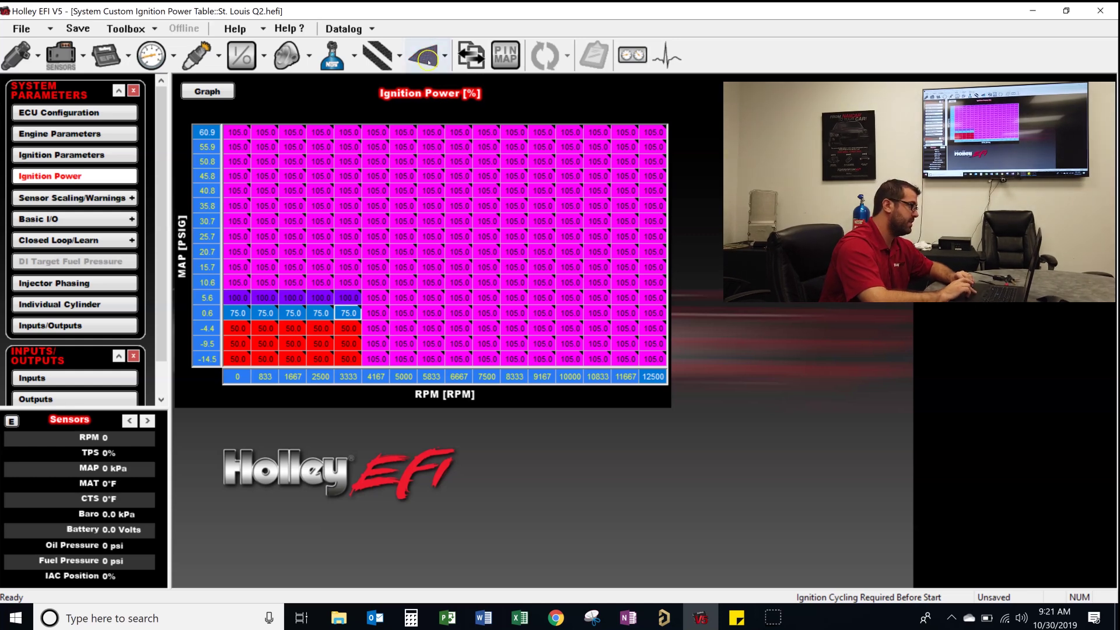
pyautogui.click(427, 61)
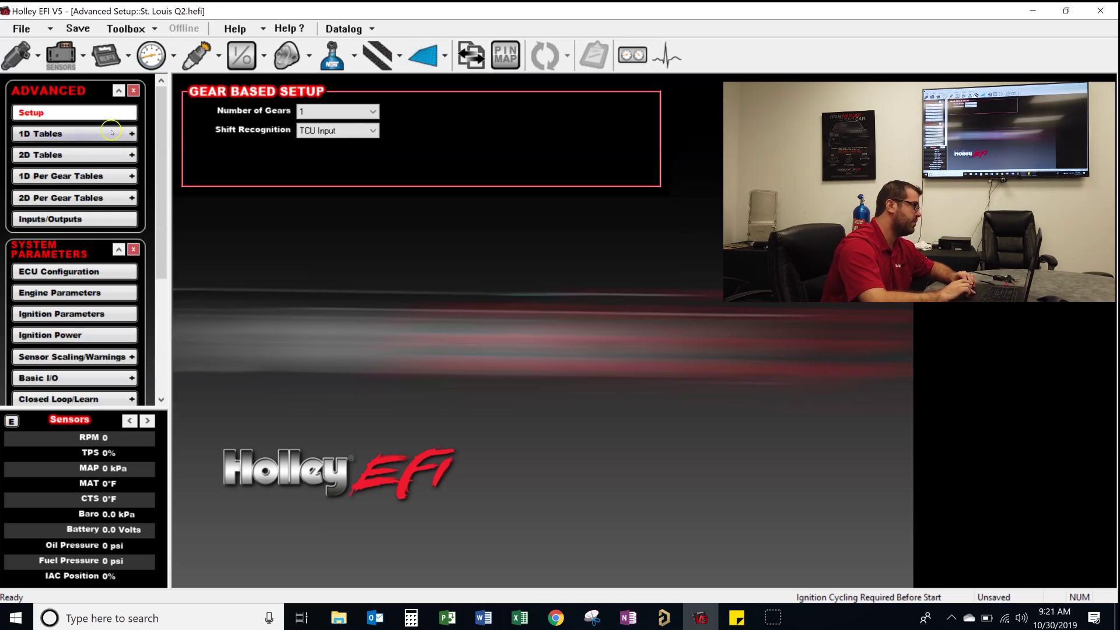
# Make advanced 1D Table #1 an Ignition Power Offset table with its last five values at 50
pyautogui.click(112, 132)
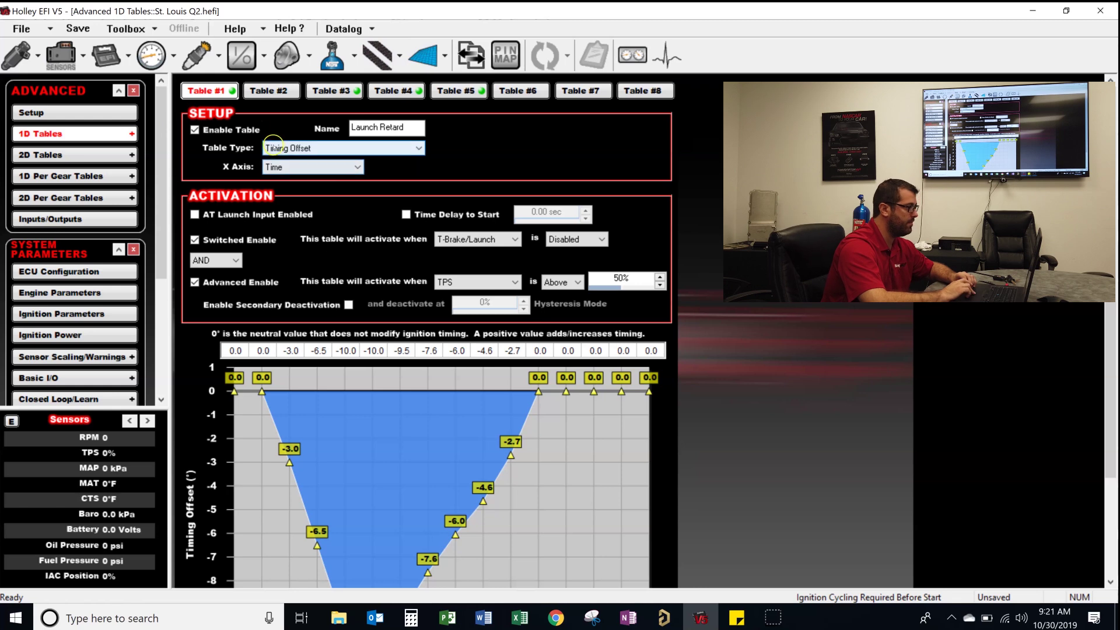
pyautogui.click(320, 148)
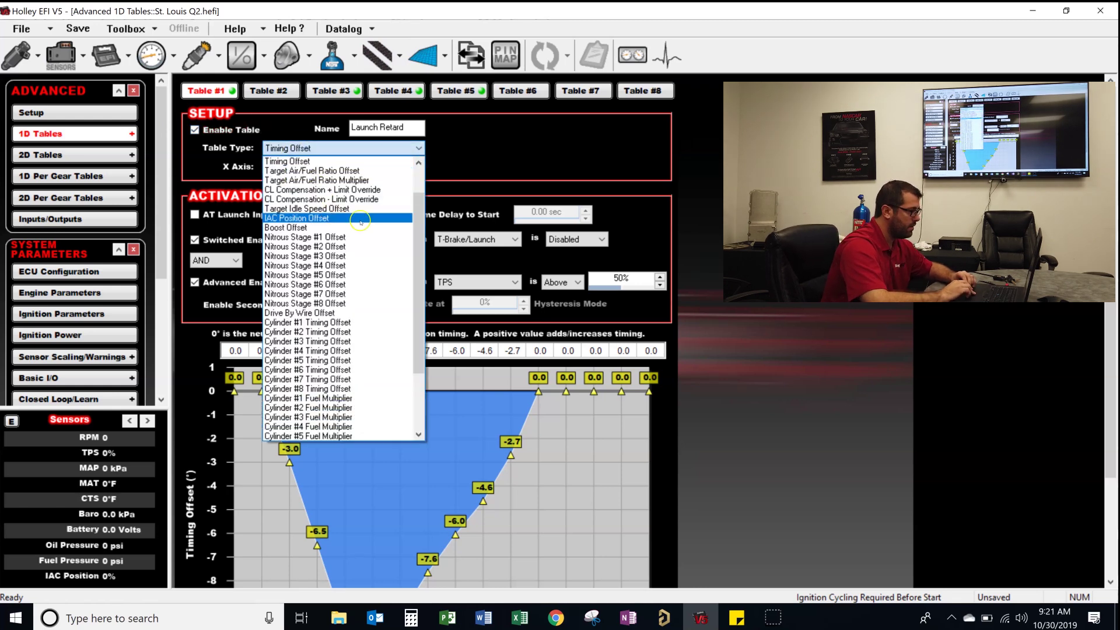
pyautogui.scroll(-3, 428, 290)
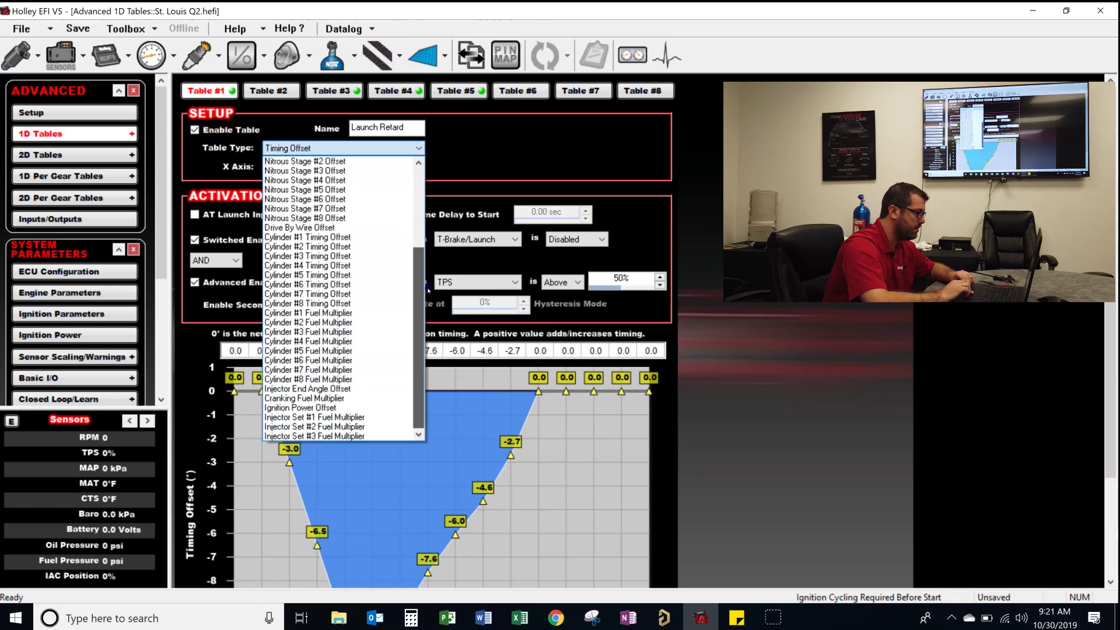
pyautogui.click(338, 407)
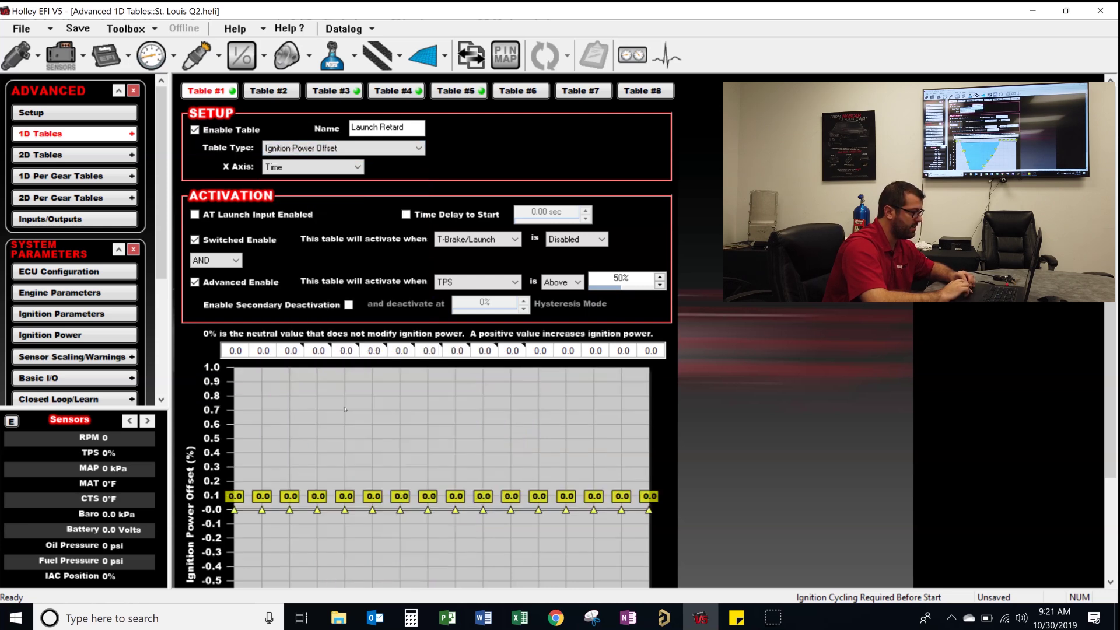
pyautogui.moveTo(539, 348); pyautogui.dragTo(678, 342)
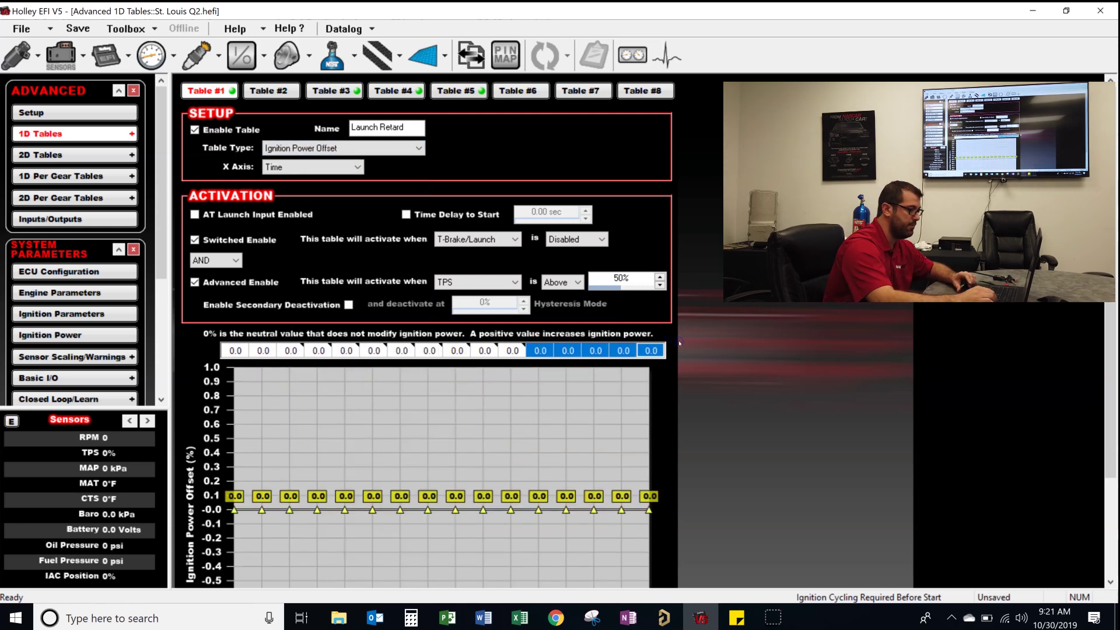
pyautogui.write('50')
pyautogui.press('Return')
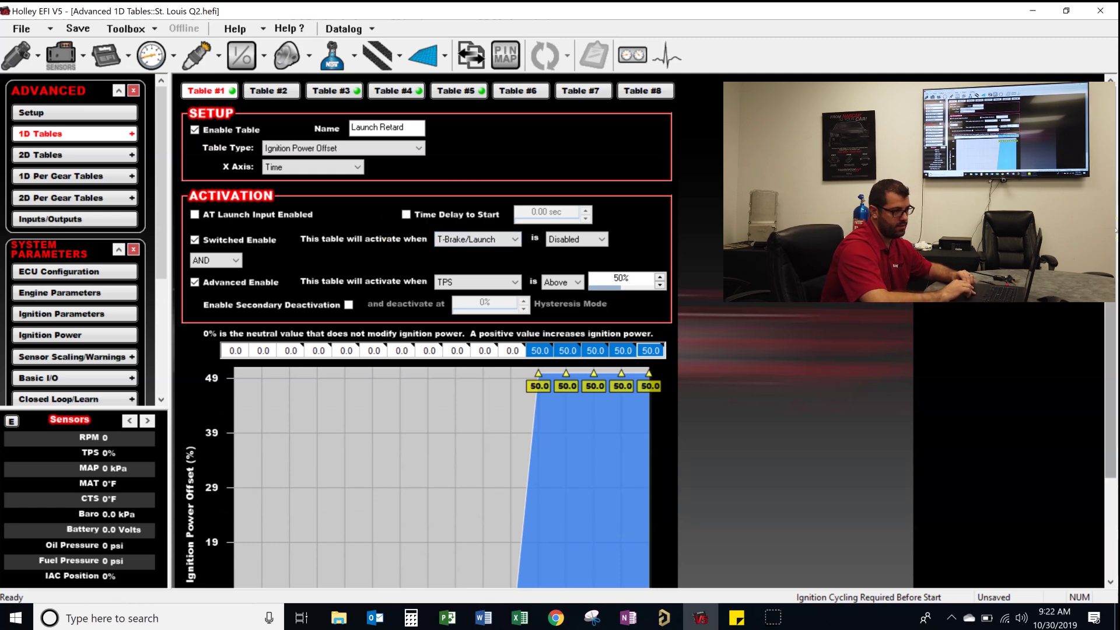
# Set the offset table's X axis to Boost and rename it 'power offset'
pyautogui.scroll(-3, 1114, 230)
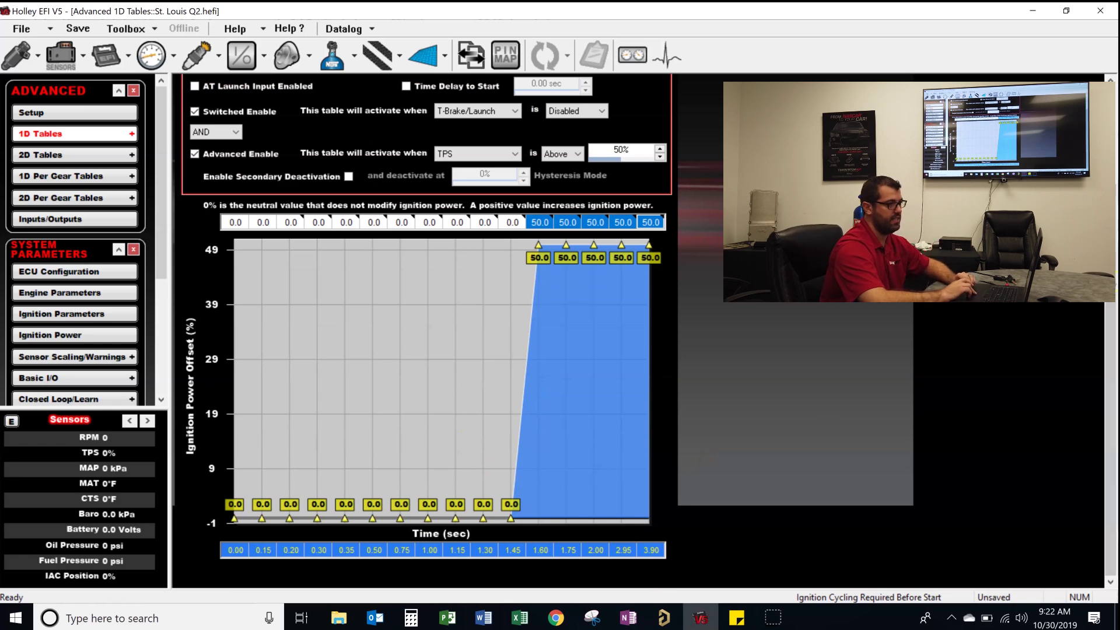
pyautogui.scroll(3, 641, 245)
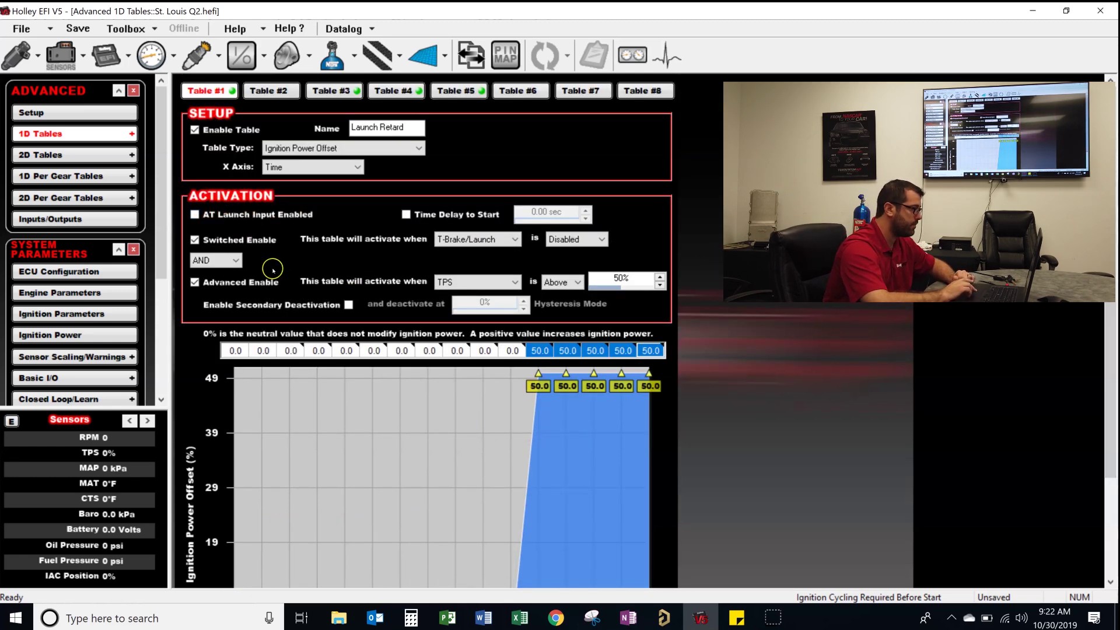
pyautogui.click(313, 166)
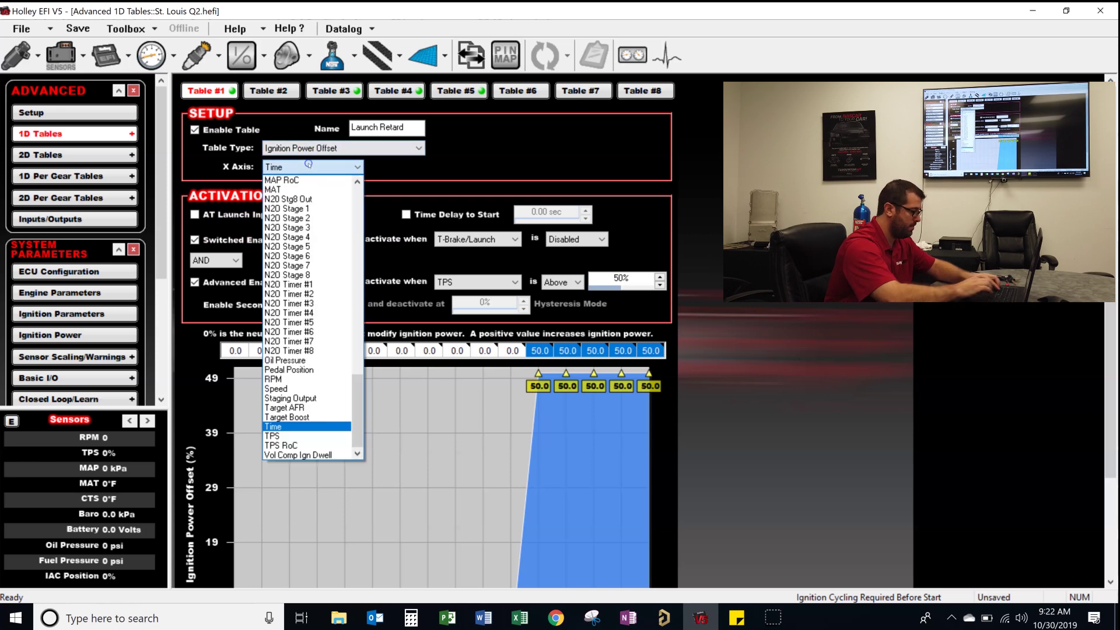
pyautogui.scroll(5, 311, 166)
pyautogui.scroll(5, 309, 165)
pyautogui.scroll(-7, 309, 166)
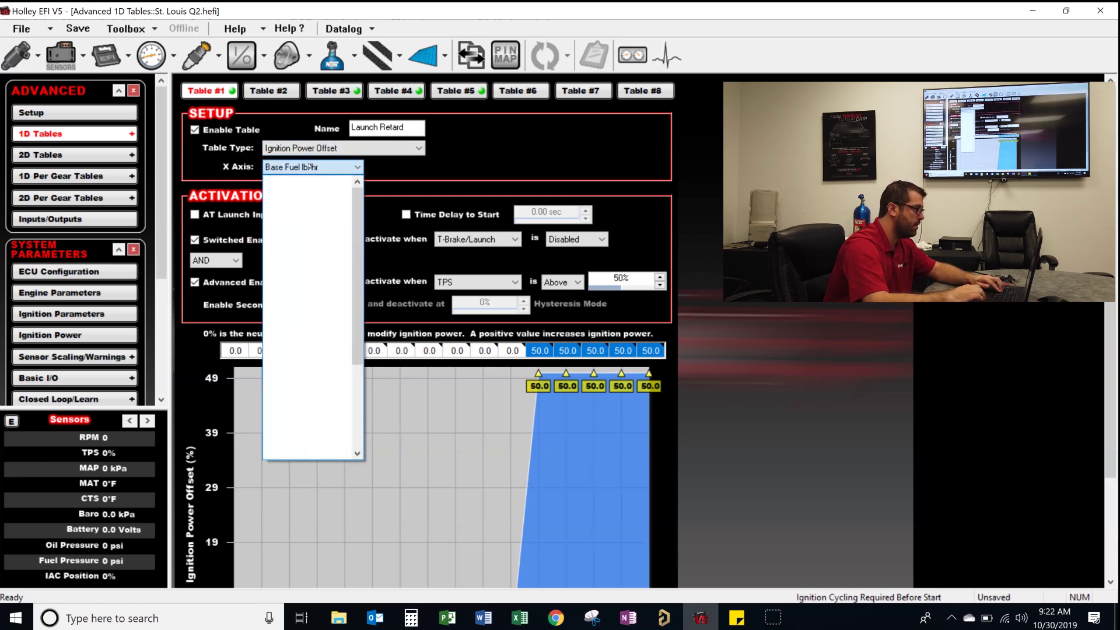
pyautogui.click(309, 166)
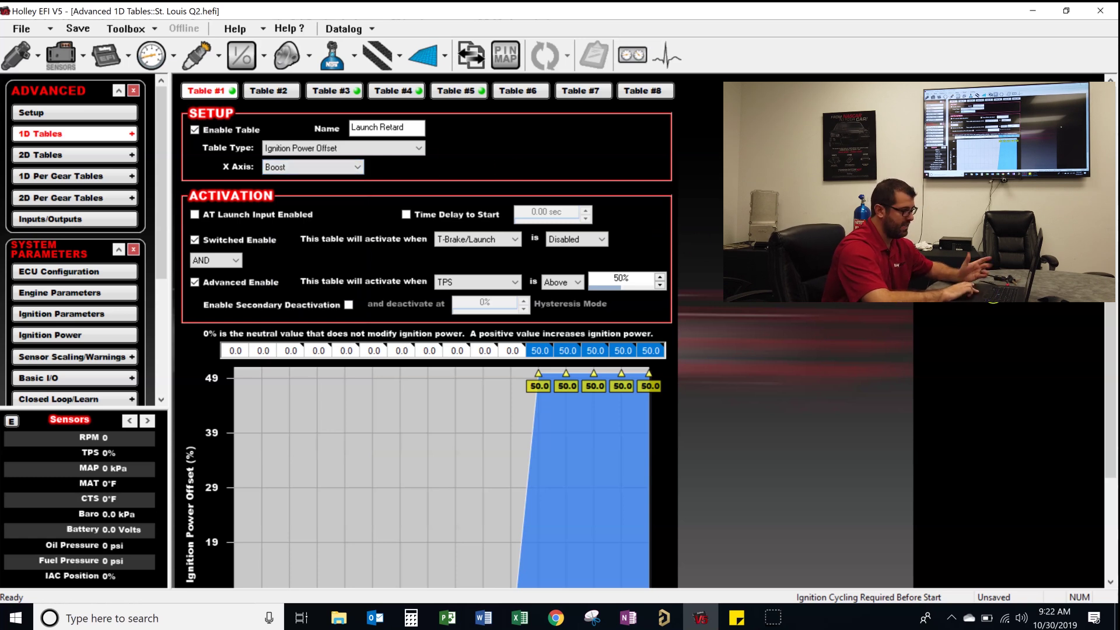
pyautogui.tripleClick(412, 128)
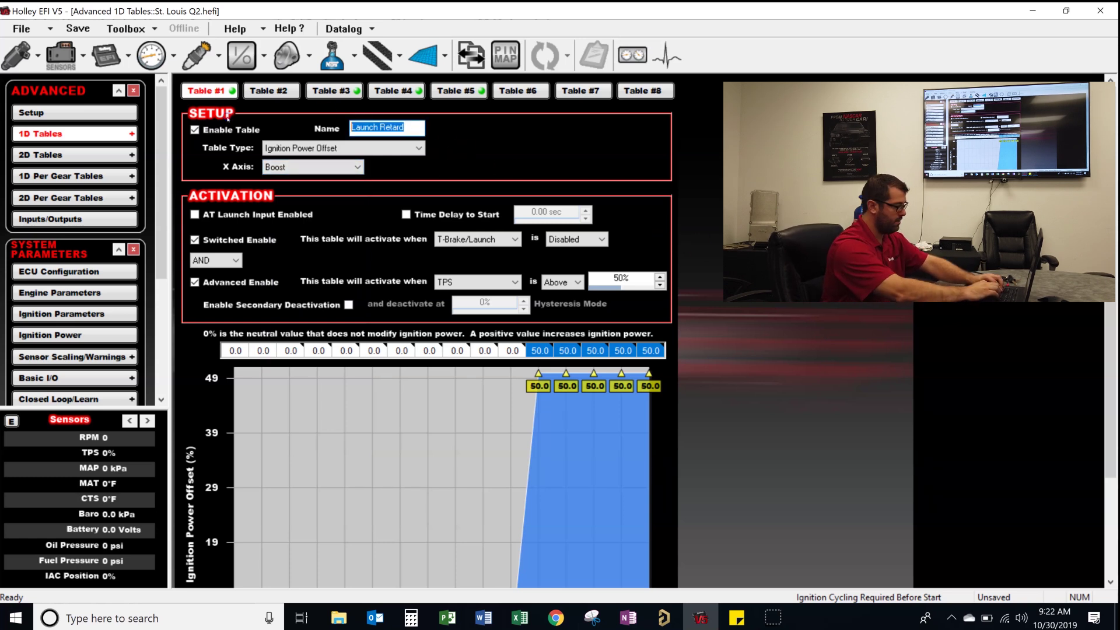
pyautogui.write('power offs')
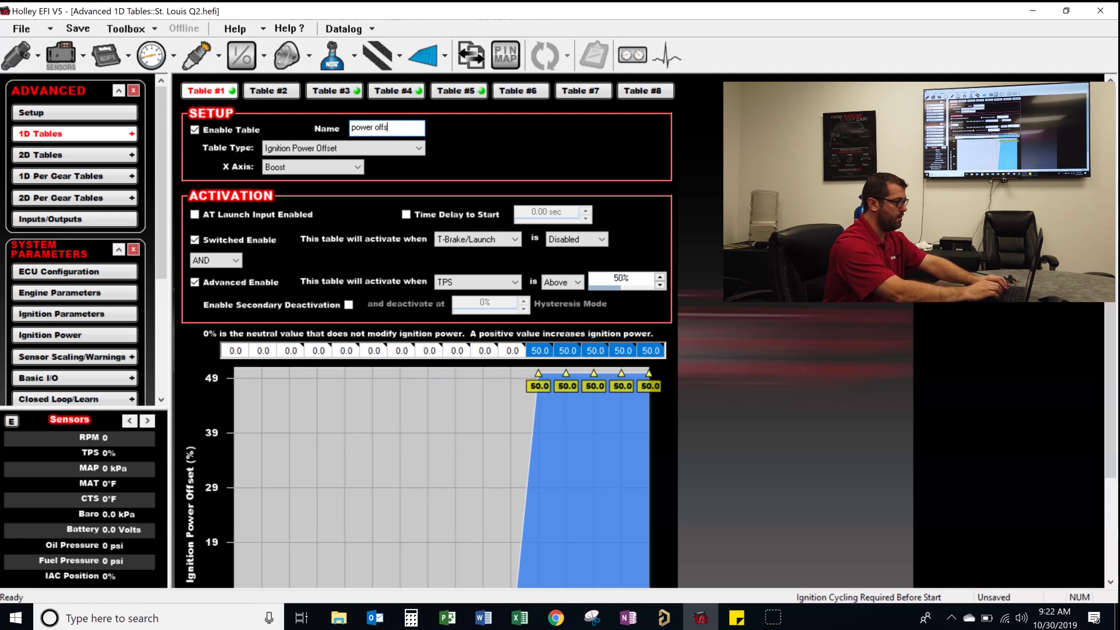
pyautogui.write('et')
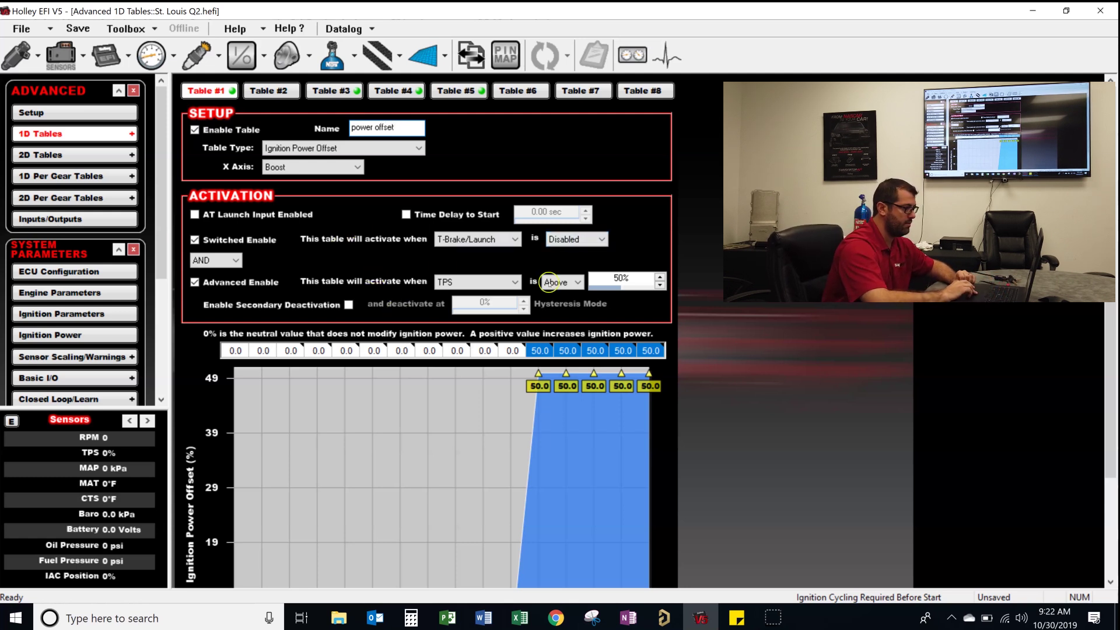
# Set the last Boost breakpoint to 75 and space the axis evenly in 5 psig steps
pyautogui.scroll(-3, 666, 490)
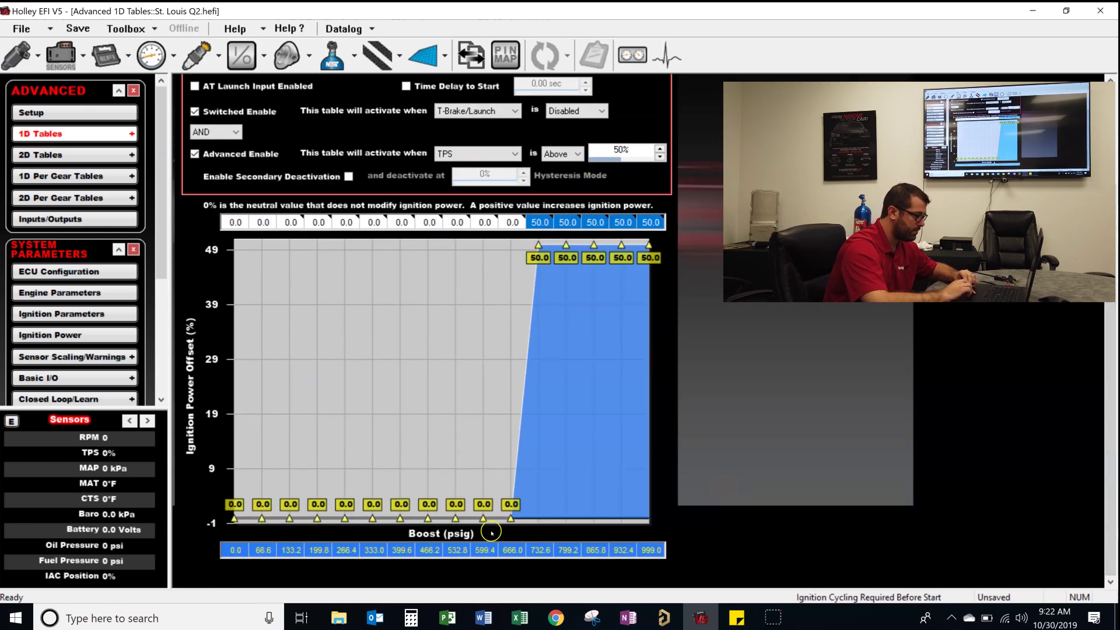
pyautogui.click(650, 549)
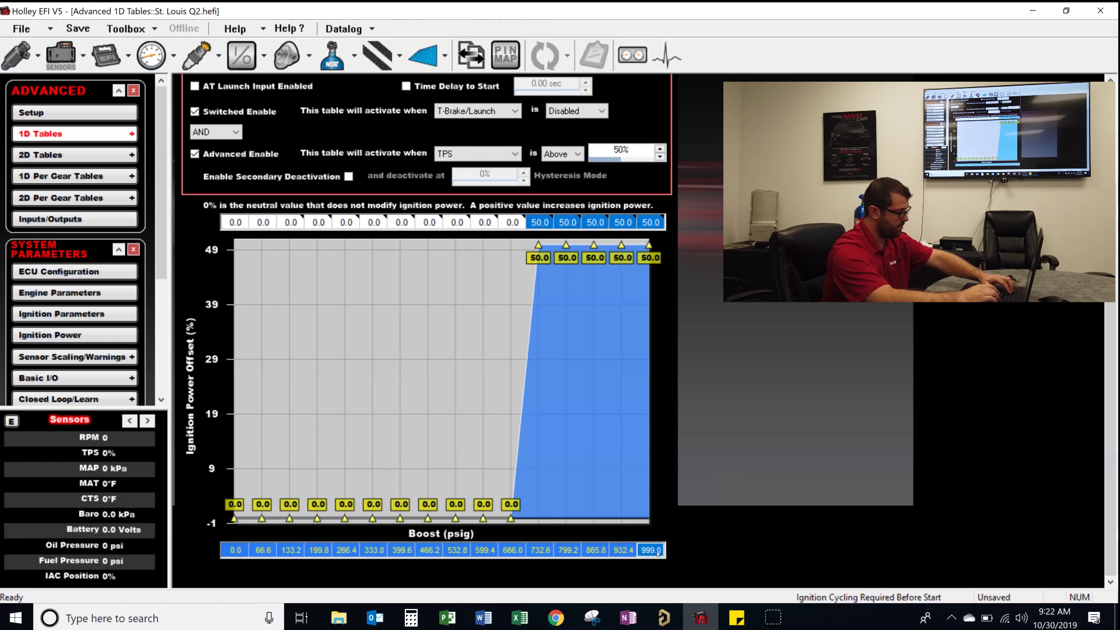
pyautogui.write('75')
pyautogui.press('Return')
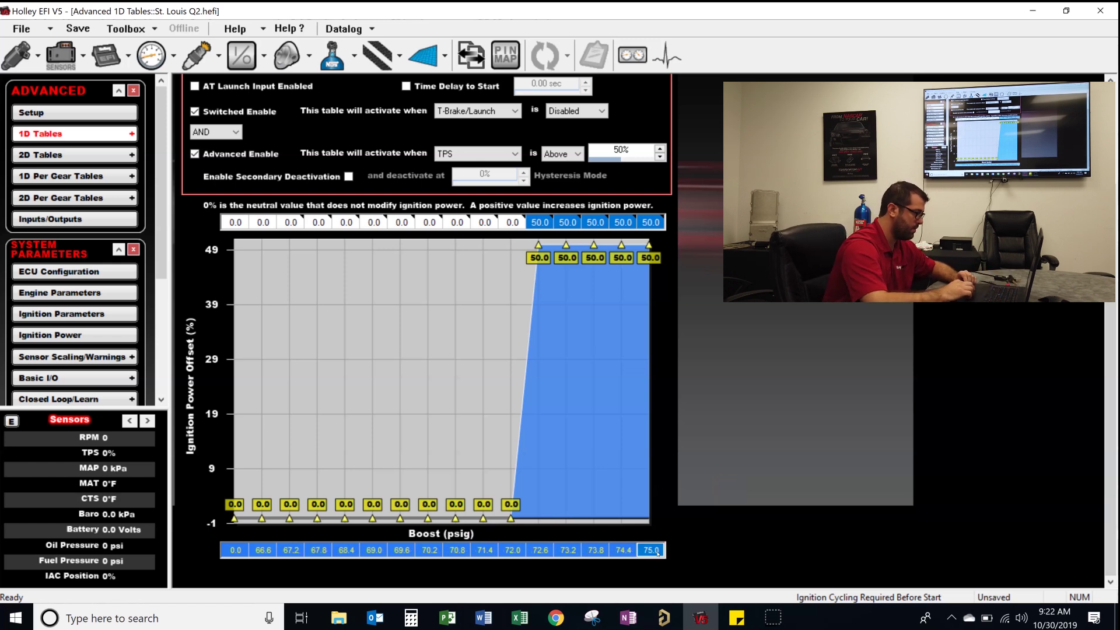
pyautogui.rightClick(658, 552)
pyautogui.click(726, 502)
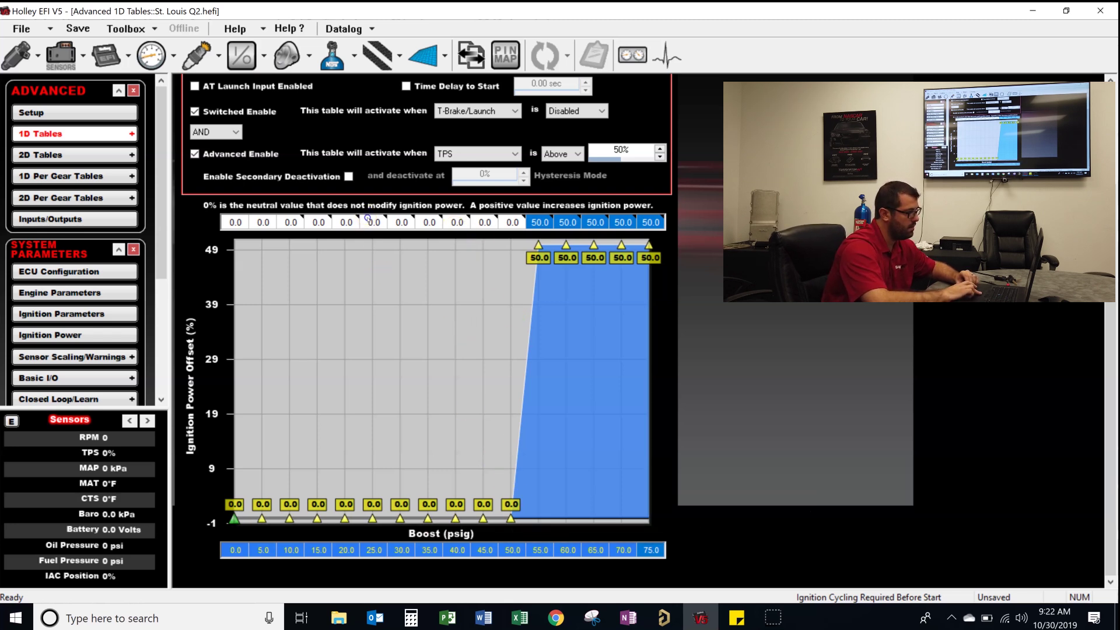
# Fill a linear offset ramp from 0 at 25 psig to 50 at 55 psig
pyautogui.moveTo(367, 220); pyautogui.dragTo(539, 221)
pyautogui.rightClick(543, 222)
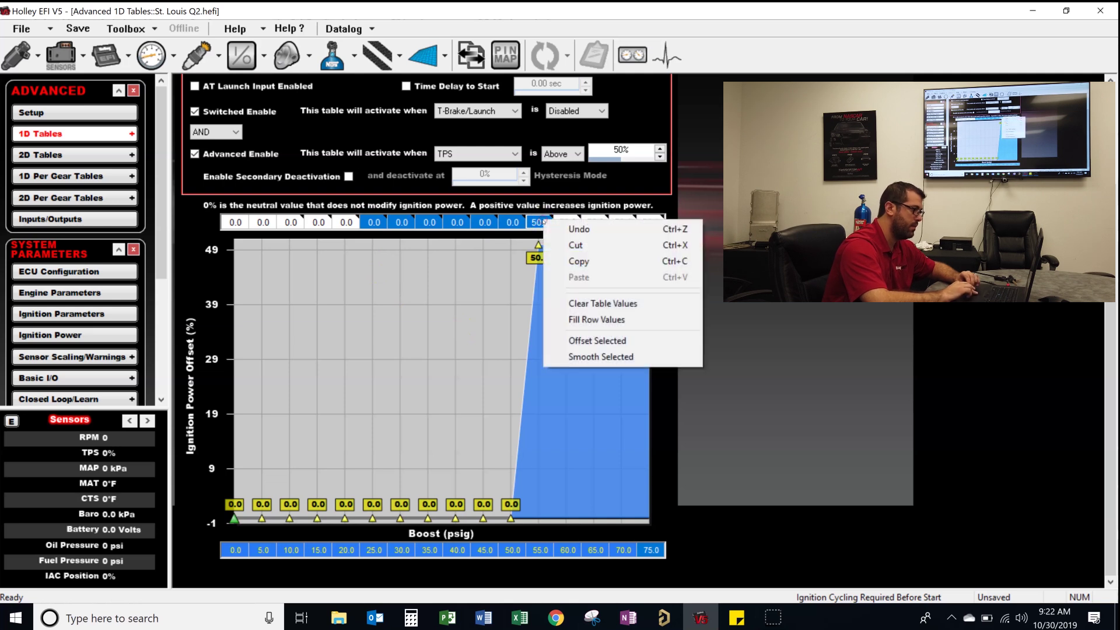
pyautogui.click(596, 320)
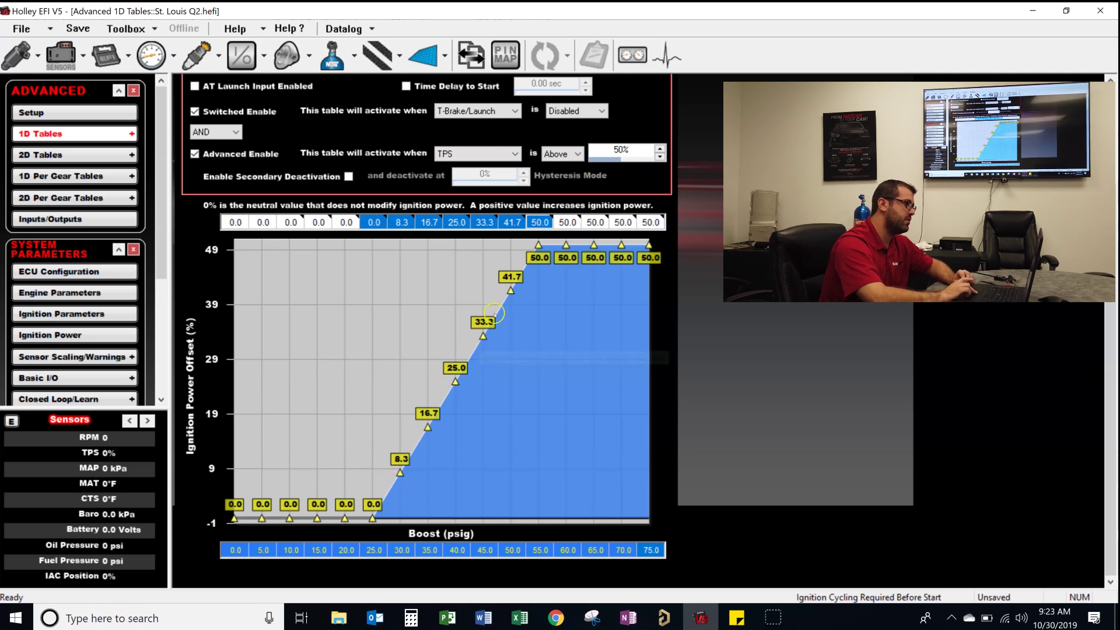
pyautogui.moveTo(511, 291)
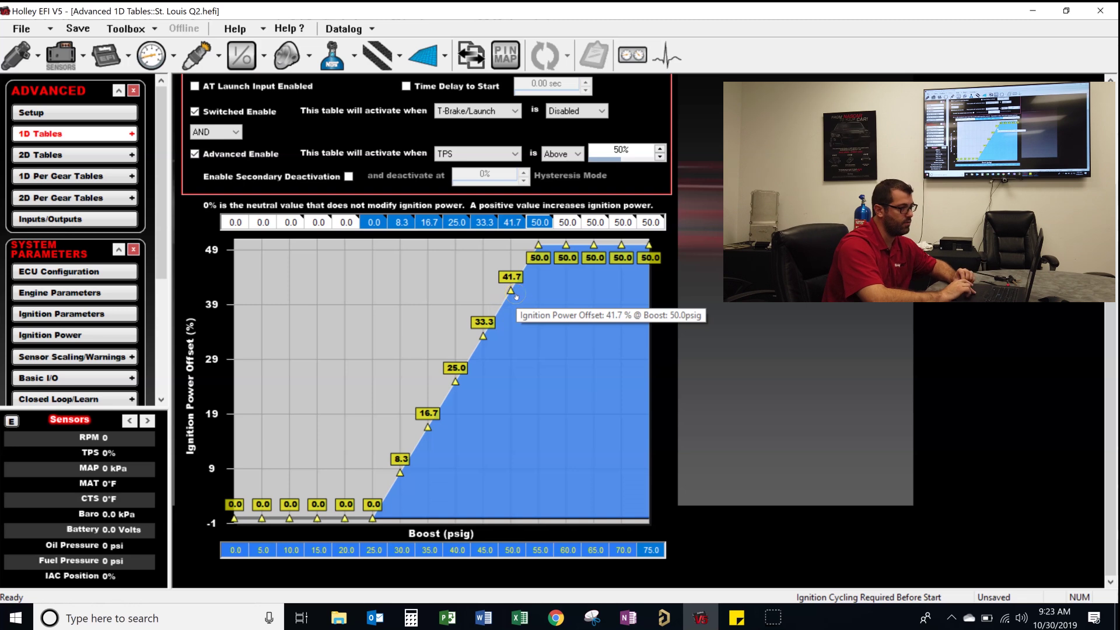
pyautogui.click(512, 310)
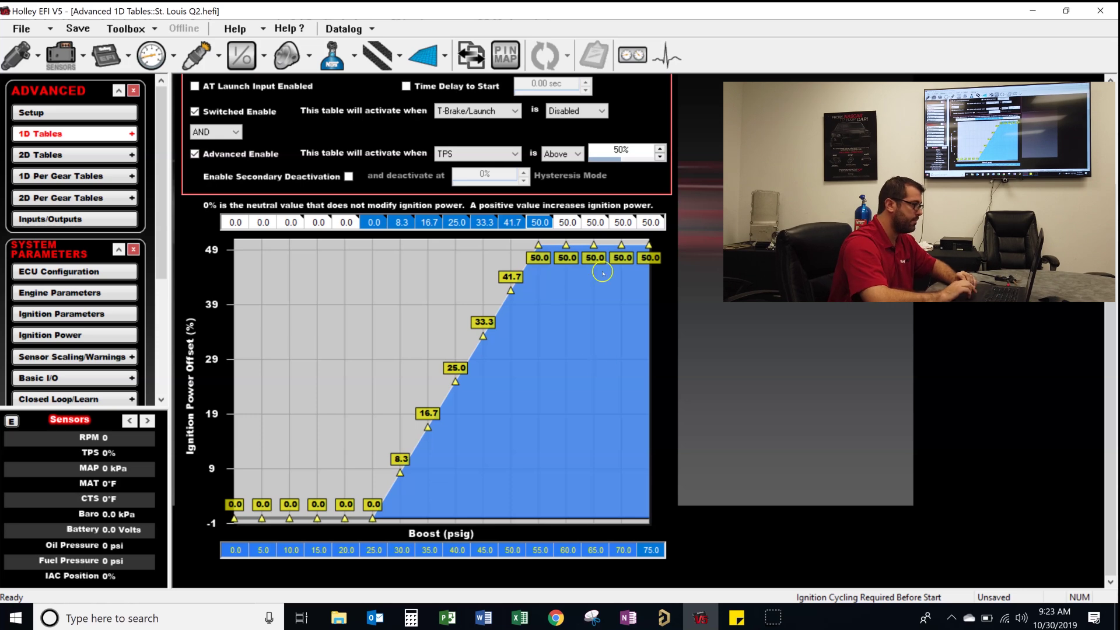
# Load the IO config 'MSD Pro 600 CAN Channels.io' and dismiss the DSRPM traction warning
pyautogui.click(242, 55)
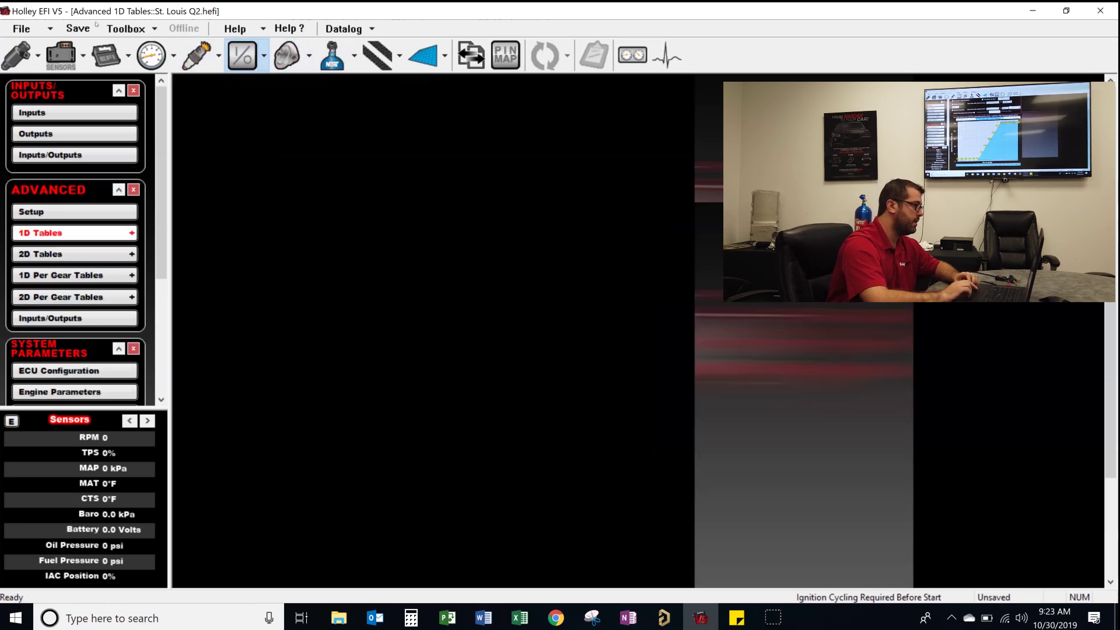
pyautogui.click(76, 112)
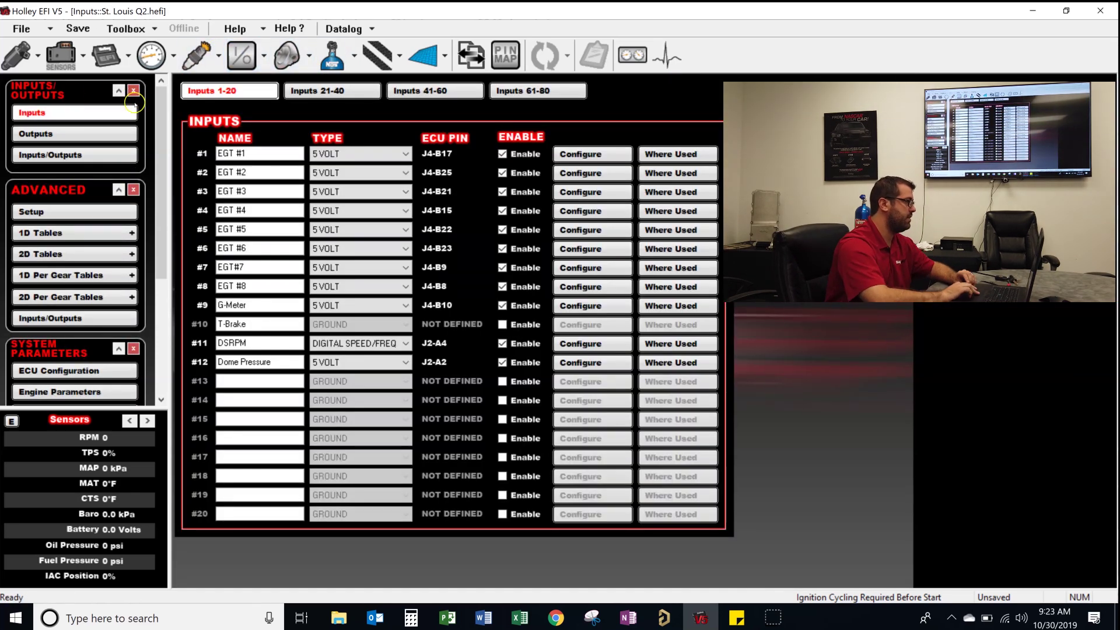
pyautogui.click(155, 29)
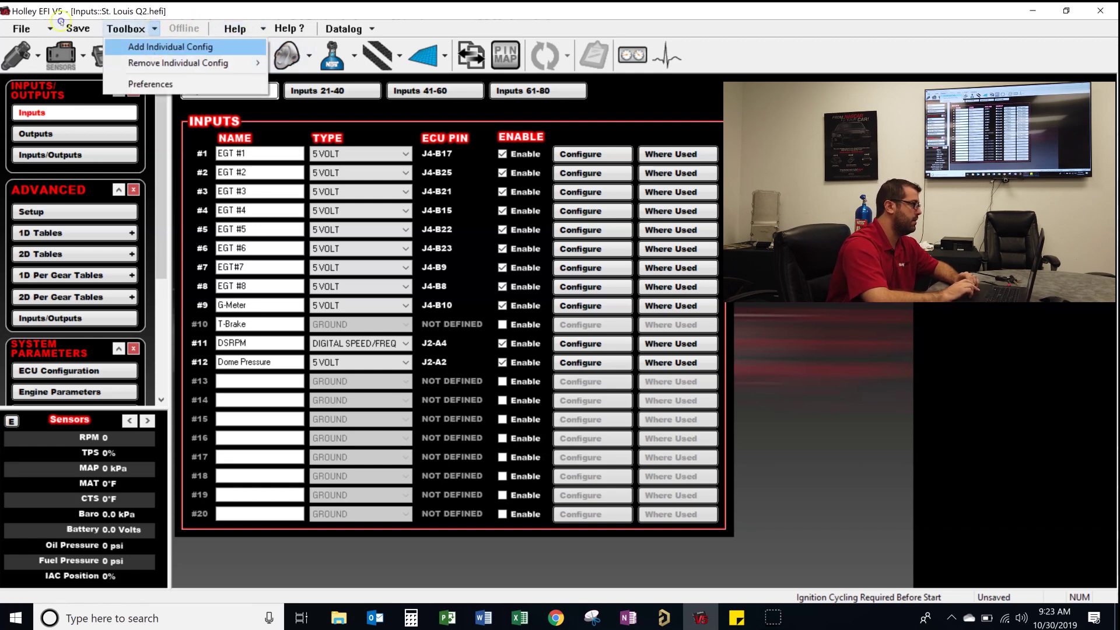
pyautogui.click(169, 47)
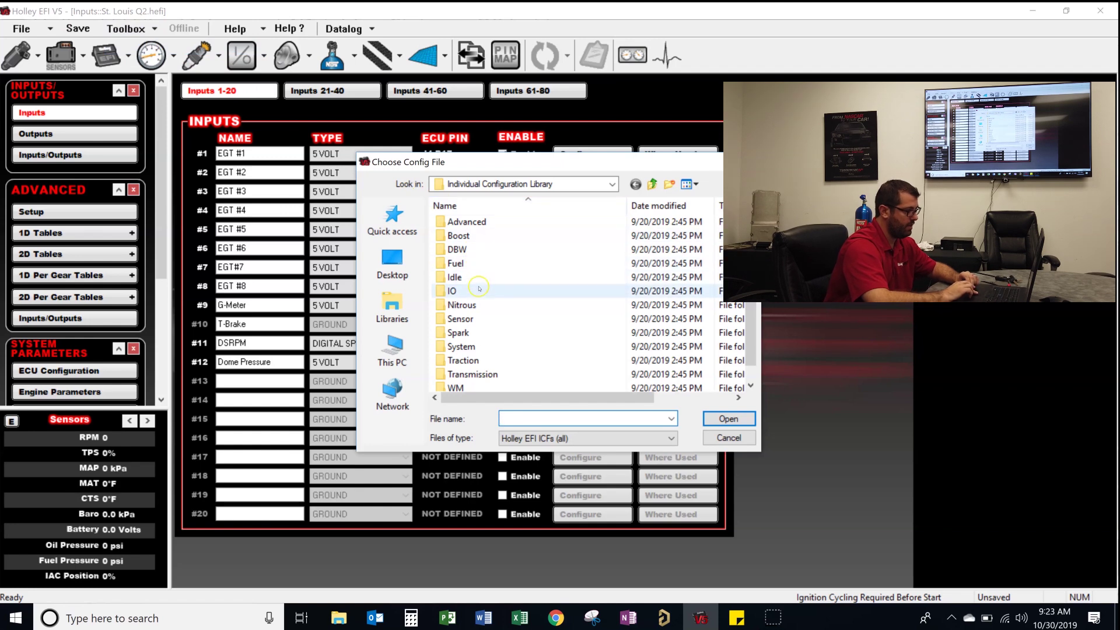
pyautogui.doubleClick(478, 289)
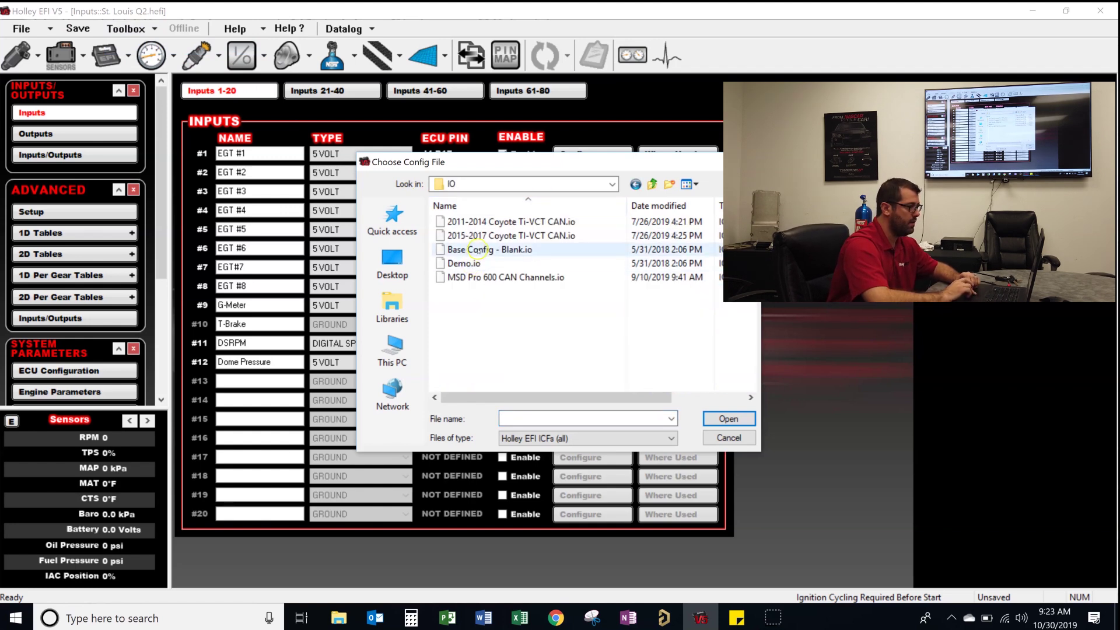
pyautogui.doubleClick(482, 283)
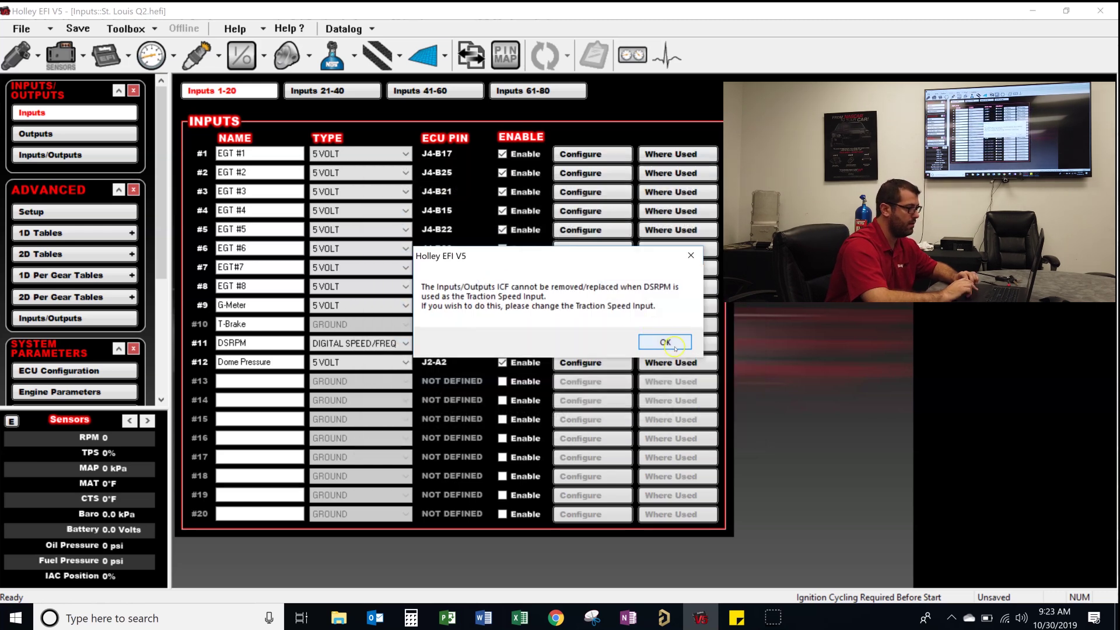
pyautogui.click(664, 342)
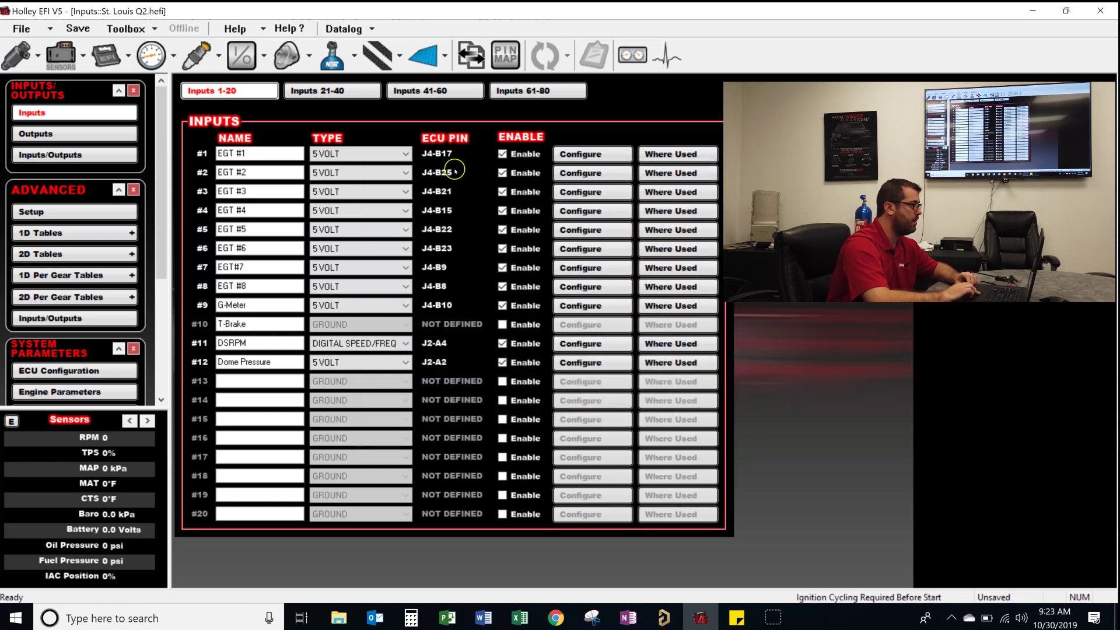
# Review inputs 21–80 and save the calibration despite the unmapped-inputs warning
pyautogui.click(347, 98)
pyautogui.click(434, 93)
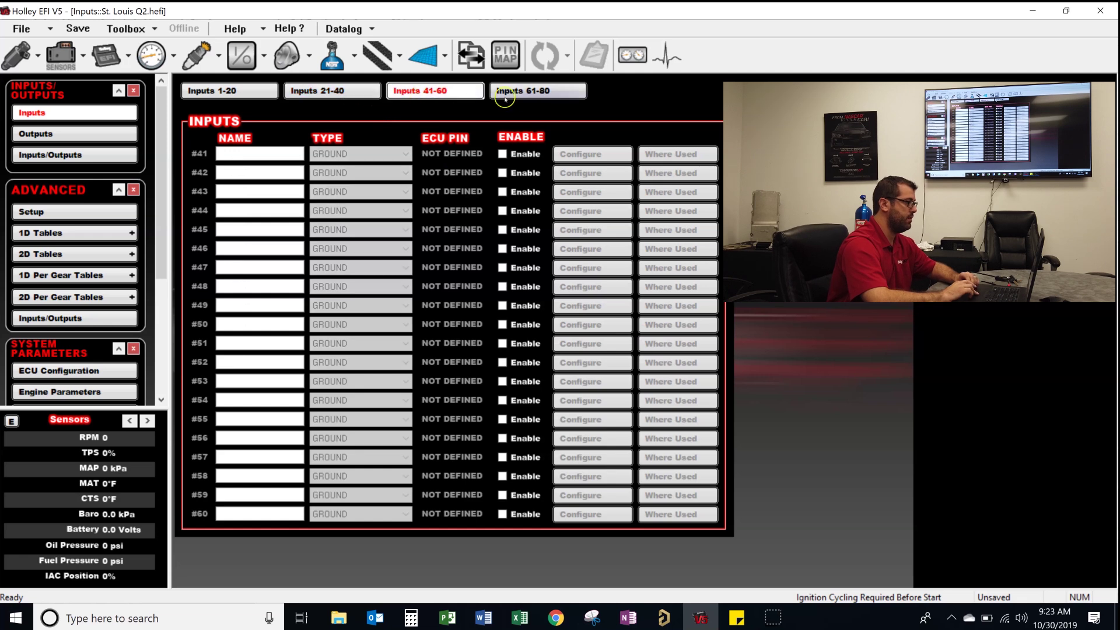
pyautogui.click(536, 94)
pyautogui.click(78, 28)
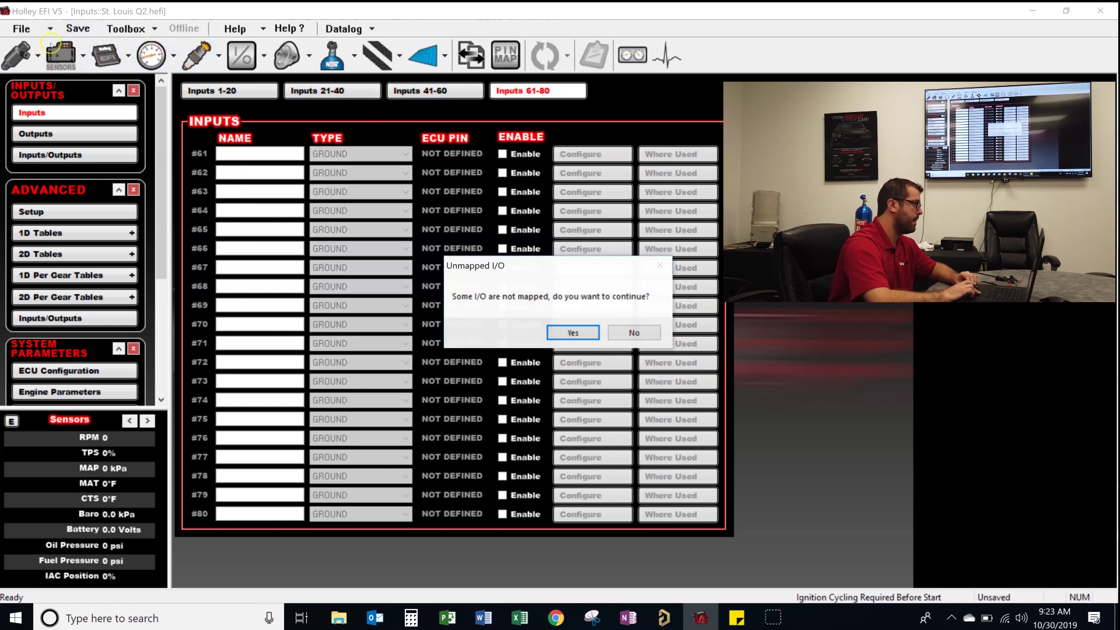
pyautogui.click(571, 332)
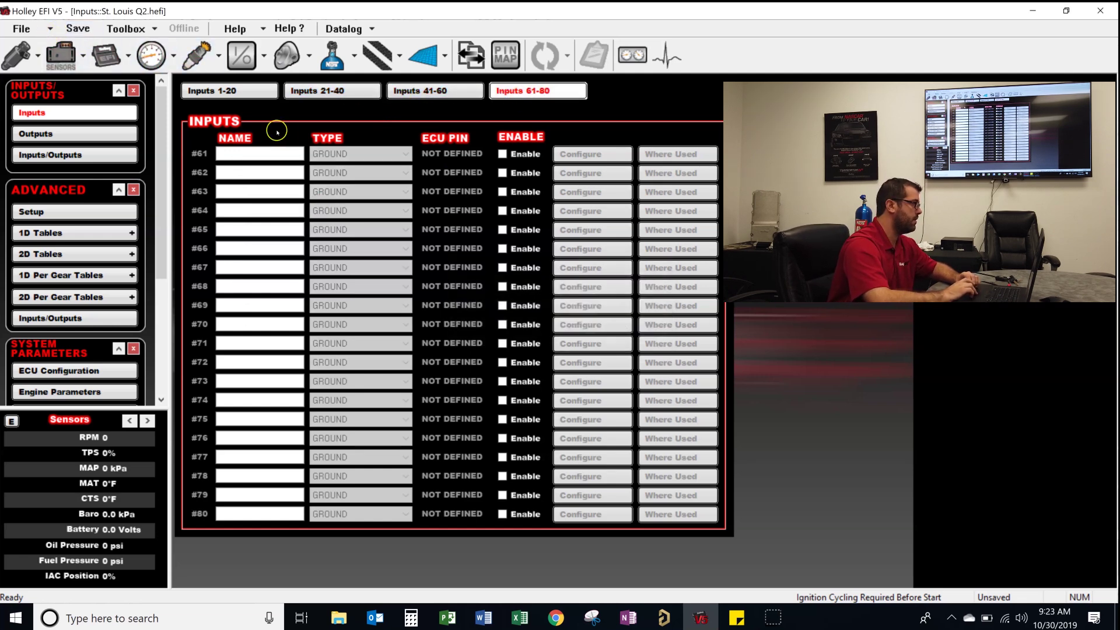
# Close the St. Louis Q2 global file, declining to save
pyautogui.click(51, 29)
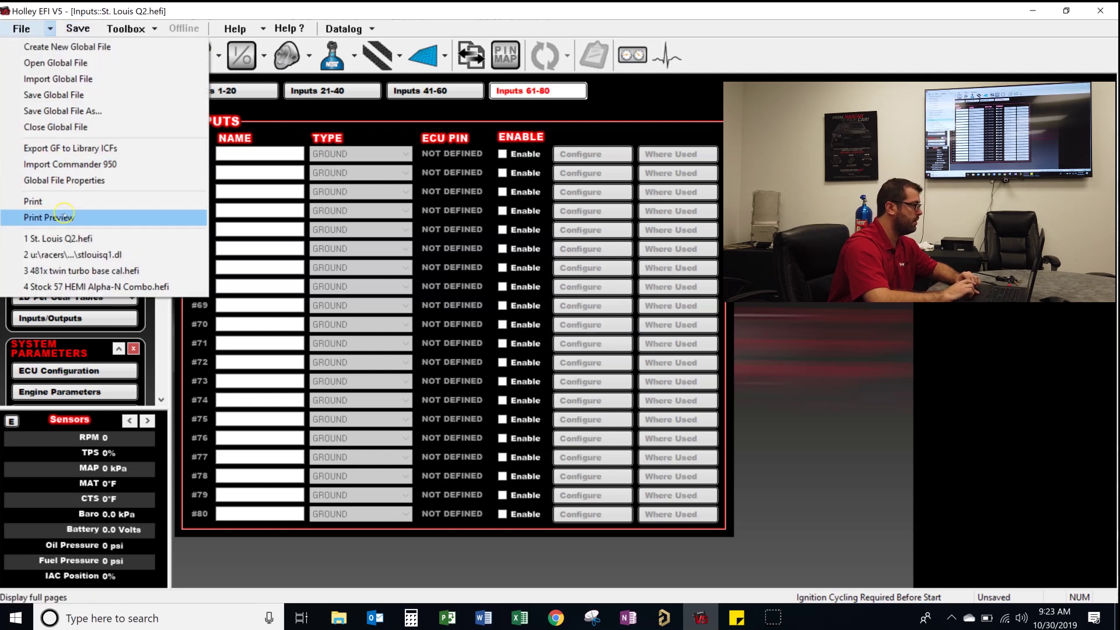
pyautogui.click(47, 127)
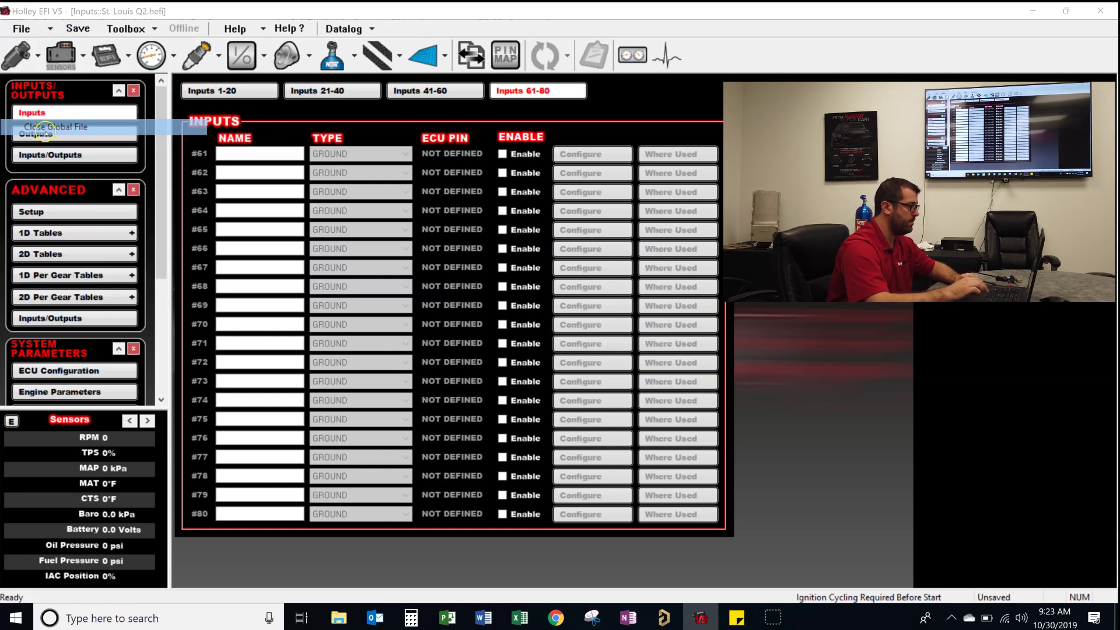
pyautogui.press('Return')
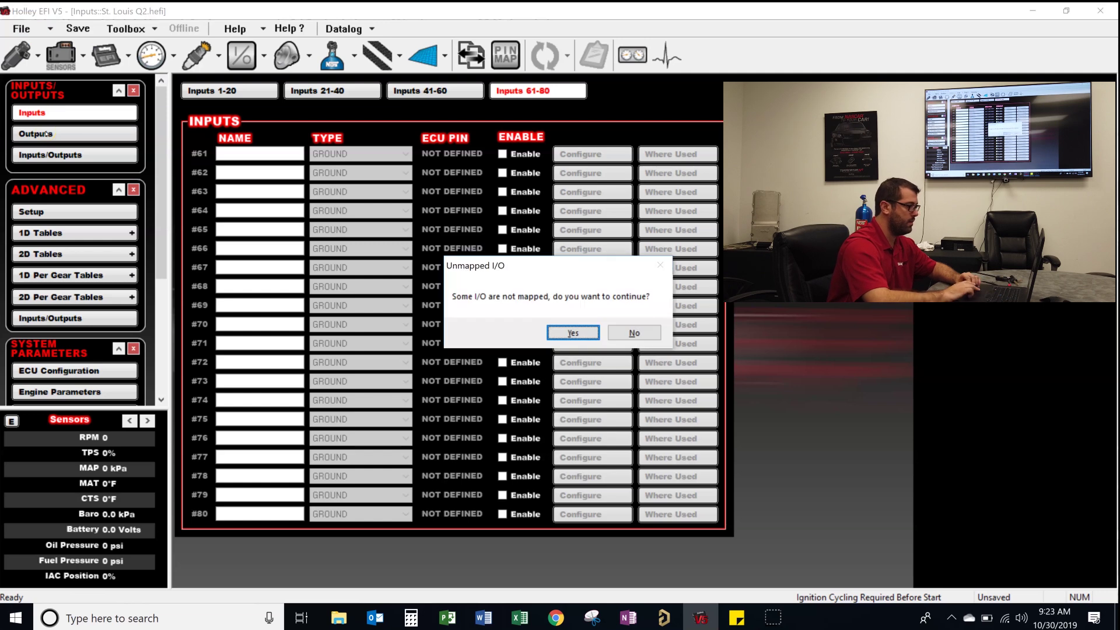
pyautogui.click(625, 328)
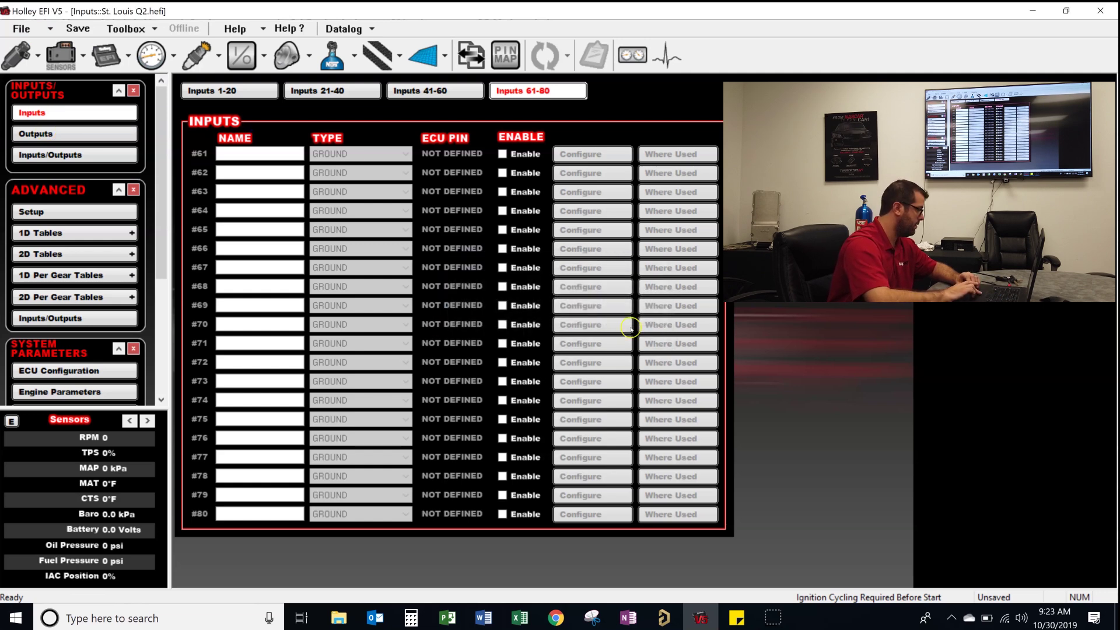
pyautogui.click(23, 29)
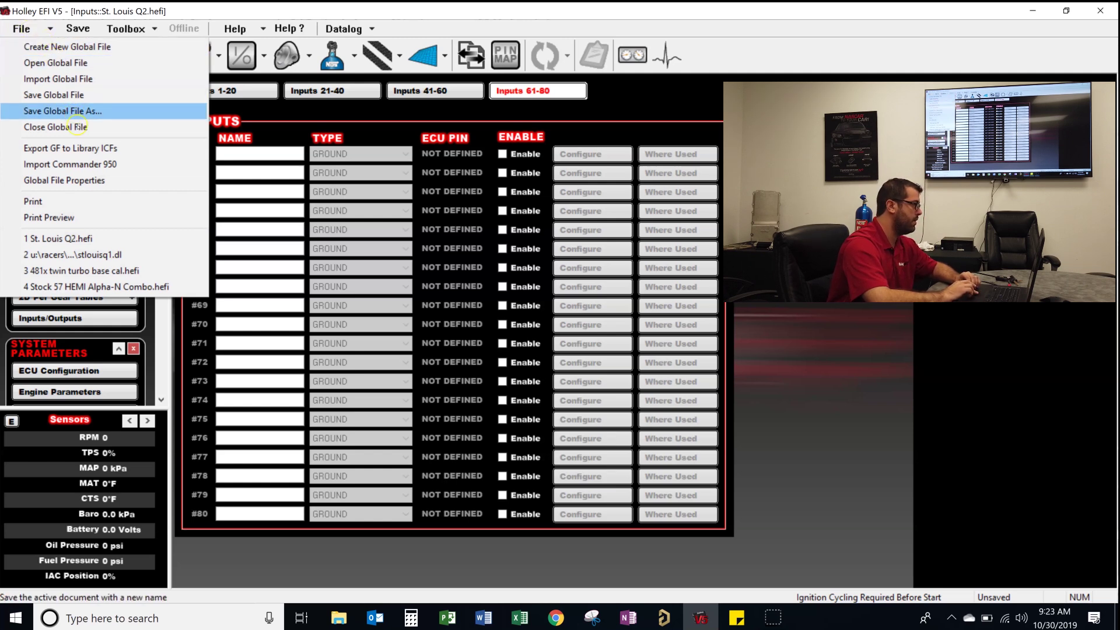
pyautogui.click(56, 127)
# Discard the old changes and open the MPI36SB225HE base calibration
pyautogui.click(562, 340)
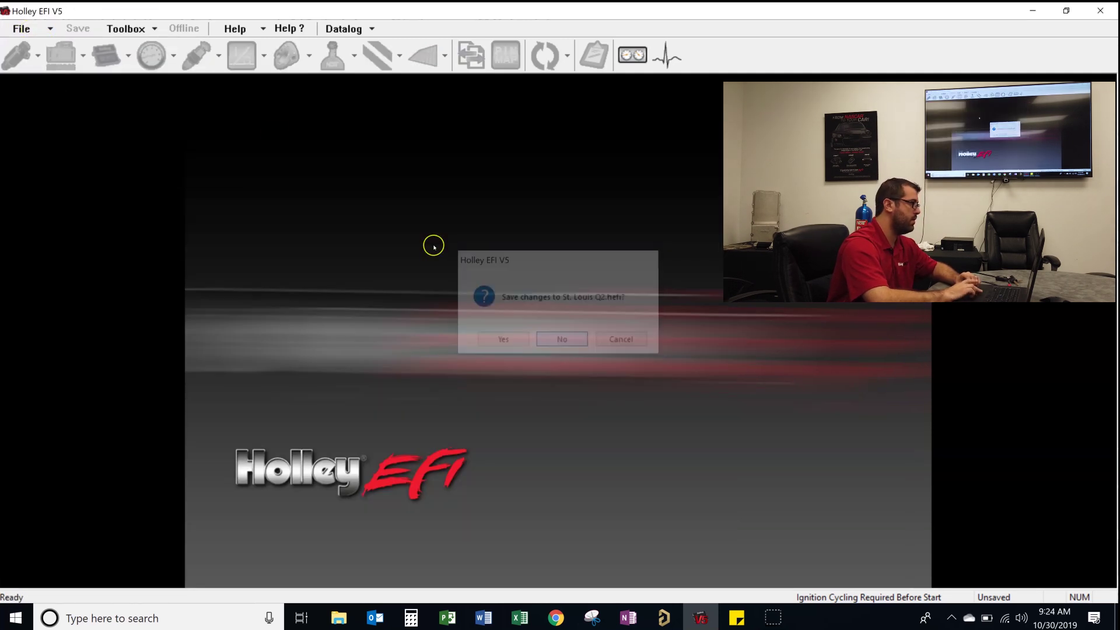
pyautogui.click(23, 29)
pyautogui.click(46, 63)
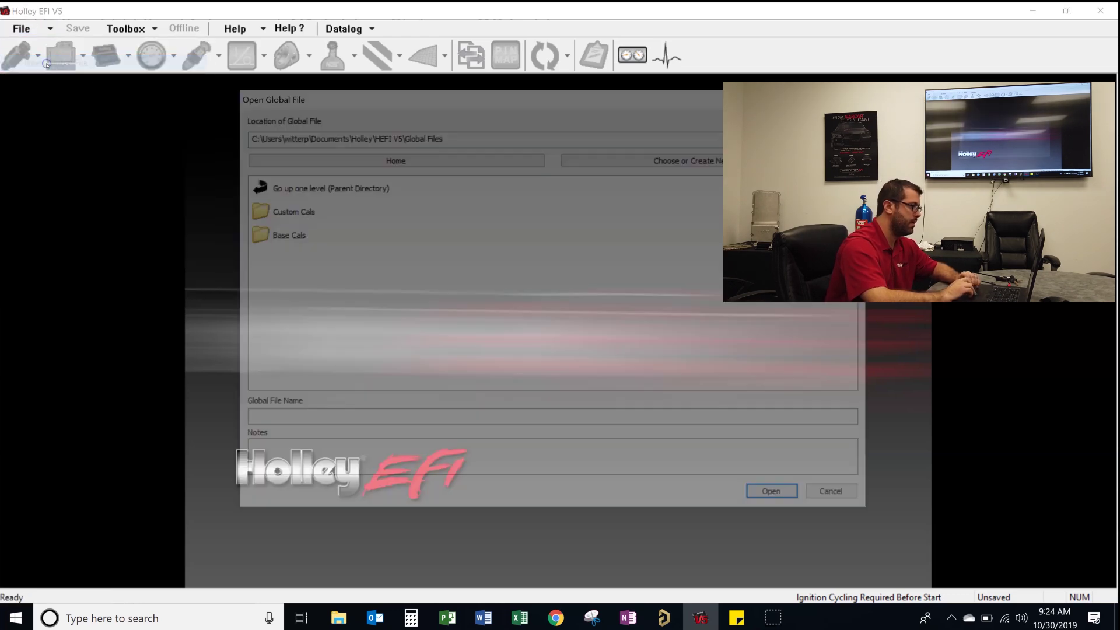
pyautogui.doubleClick(295, 231)
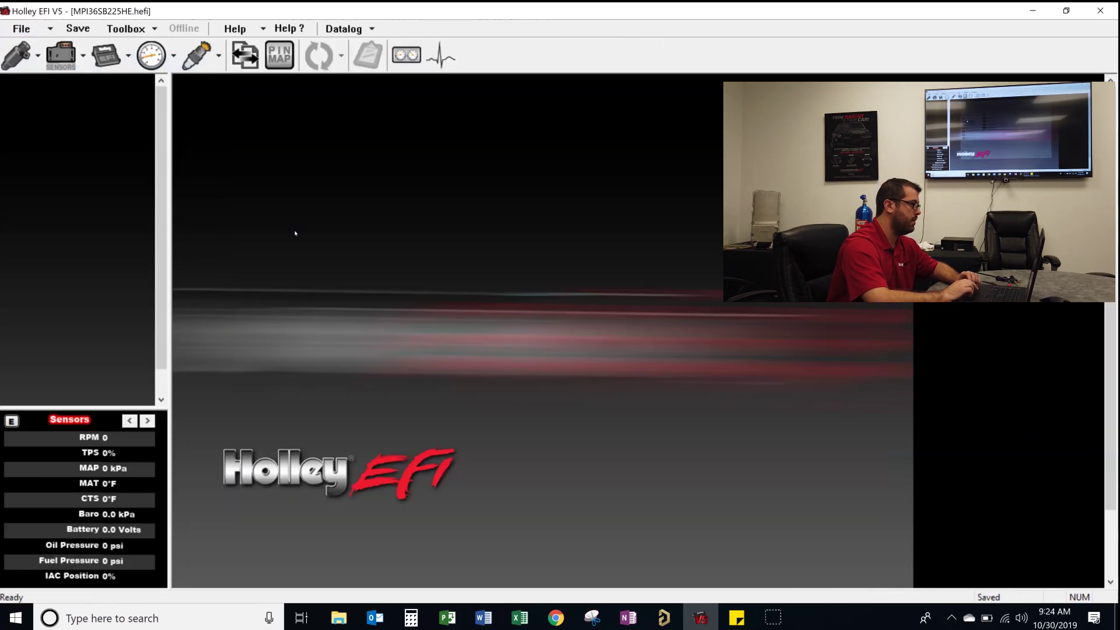
# Add the individual IO config 'MSD Pro 600 CAN Channels.io' to the calibration
pyautogui.click(142, 28)
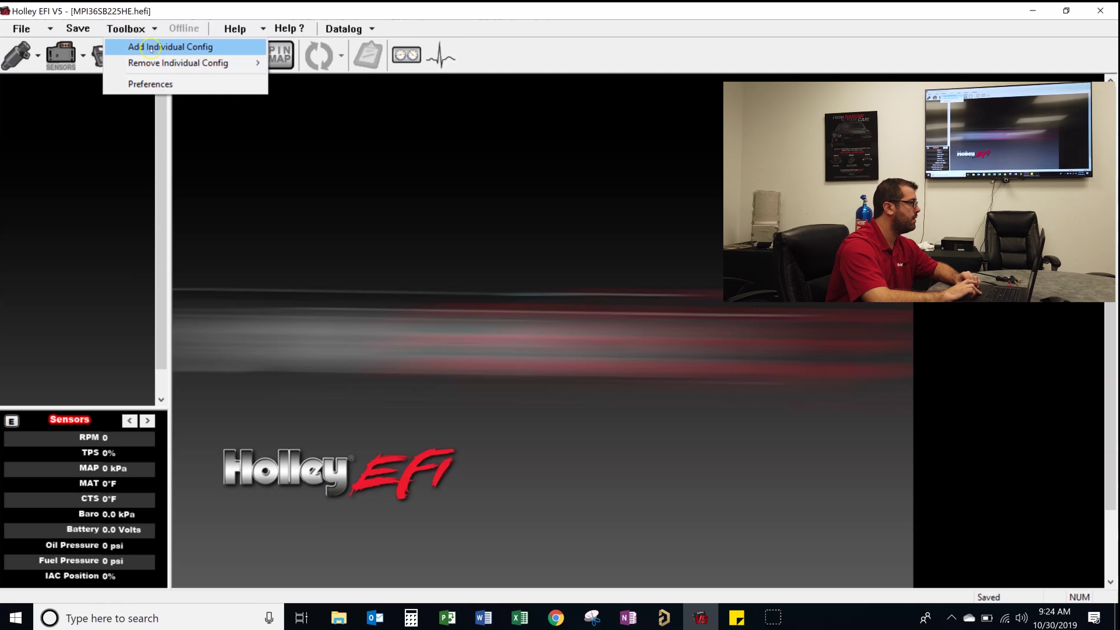
pyautogui.click(175, 45)
pyautogui.doubleClick(452, 290)
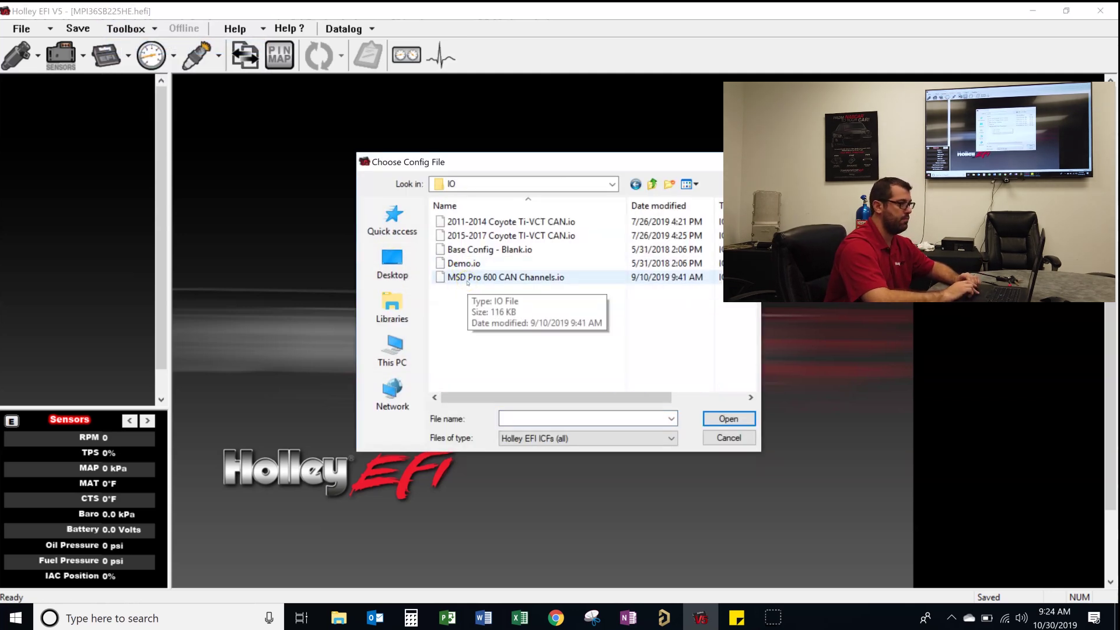
pyautogui.doubleClick(467, 283)
# Check the Inputs pages 21–80 for the new MSD CAN channels, ending on 41–60
pyautogui.click(232, 59)
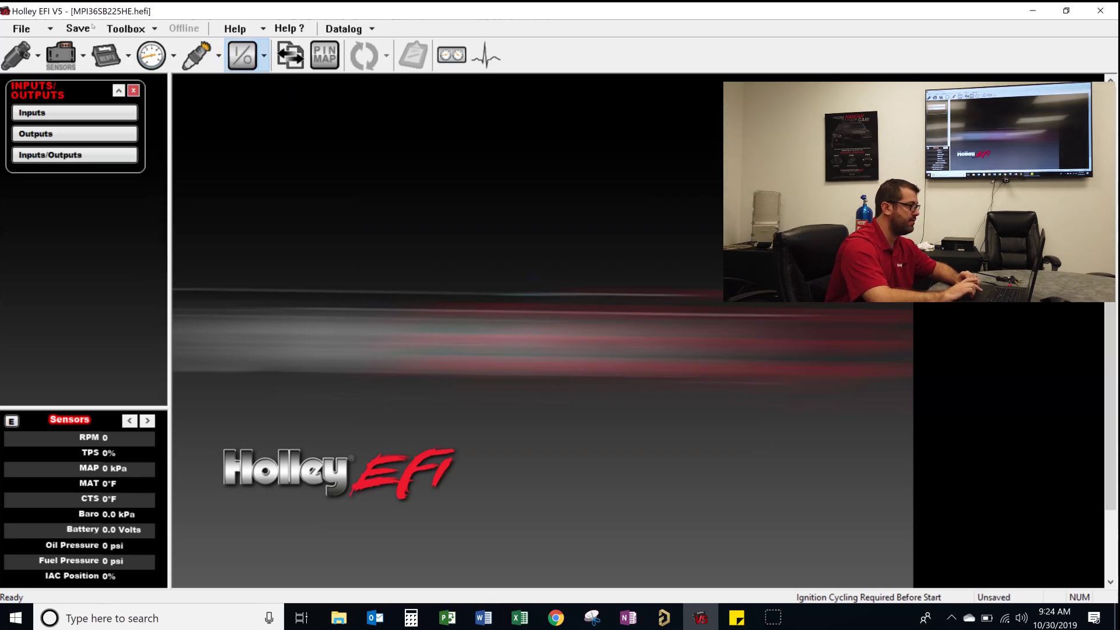
pyautogui.click(343, 91)
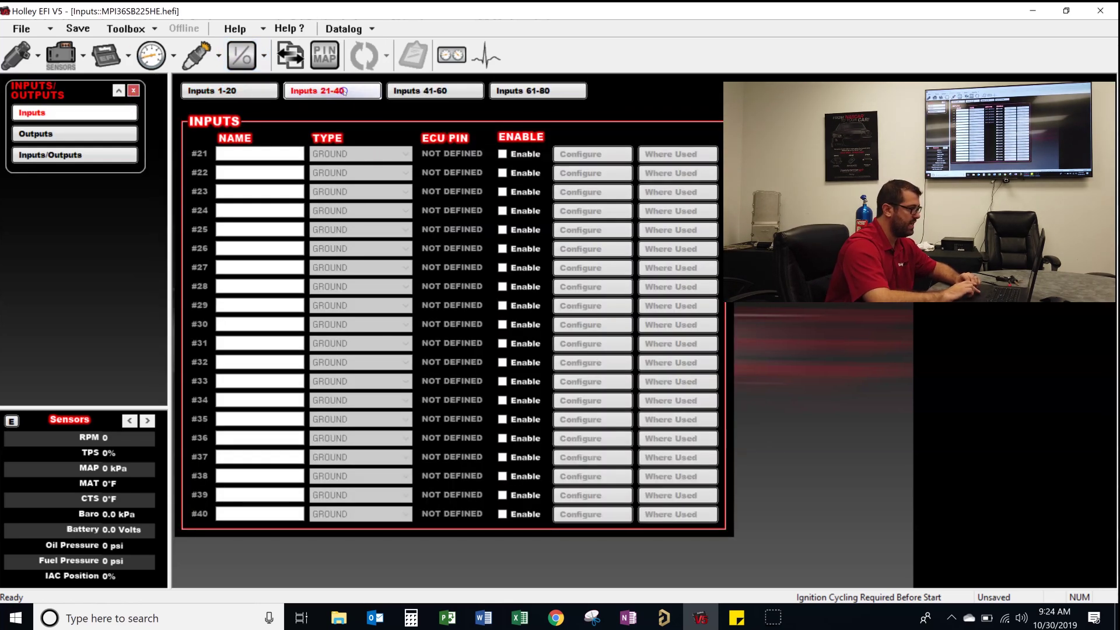
pyautogui.click(461, 91)
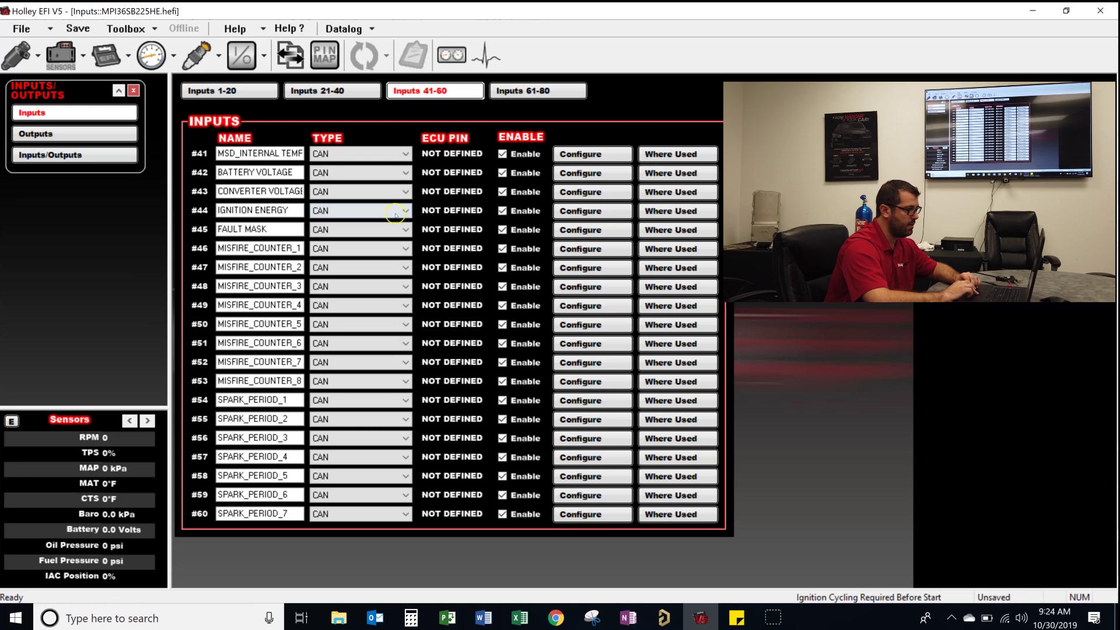
pyautogui.click(535, 88)
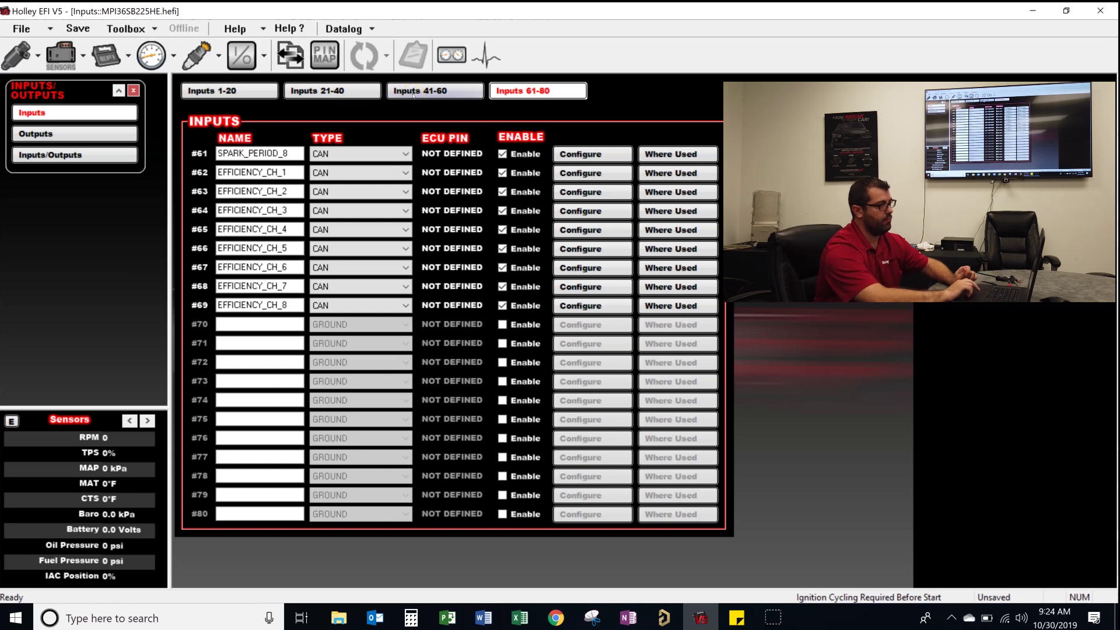
pyautogui.click(411, 92)
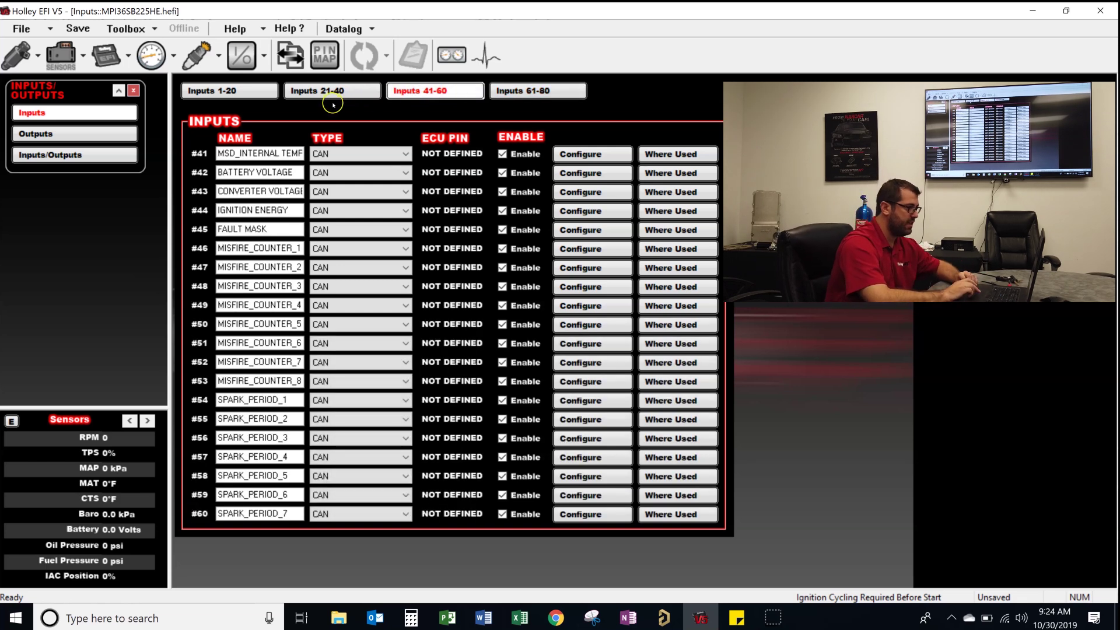
pyautogui.click(291, 54)
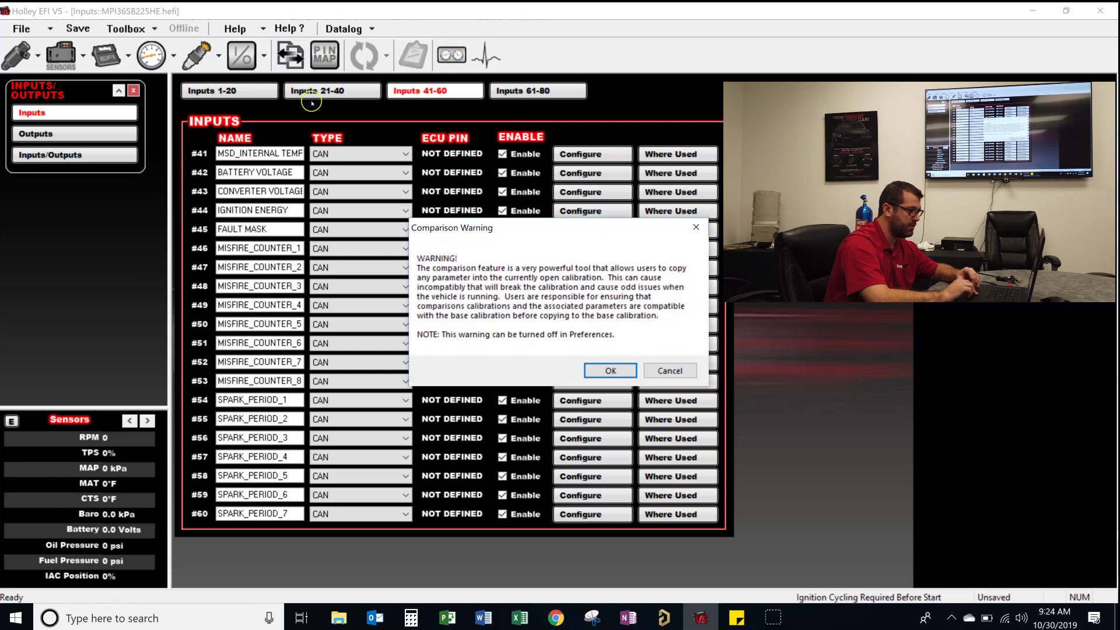
# Accept the comparison warning, expand I/O Inputs, then exit comparison back to the inputs table
pyautogui.click(610, 369)
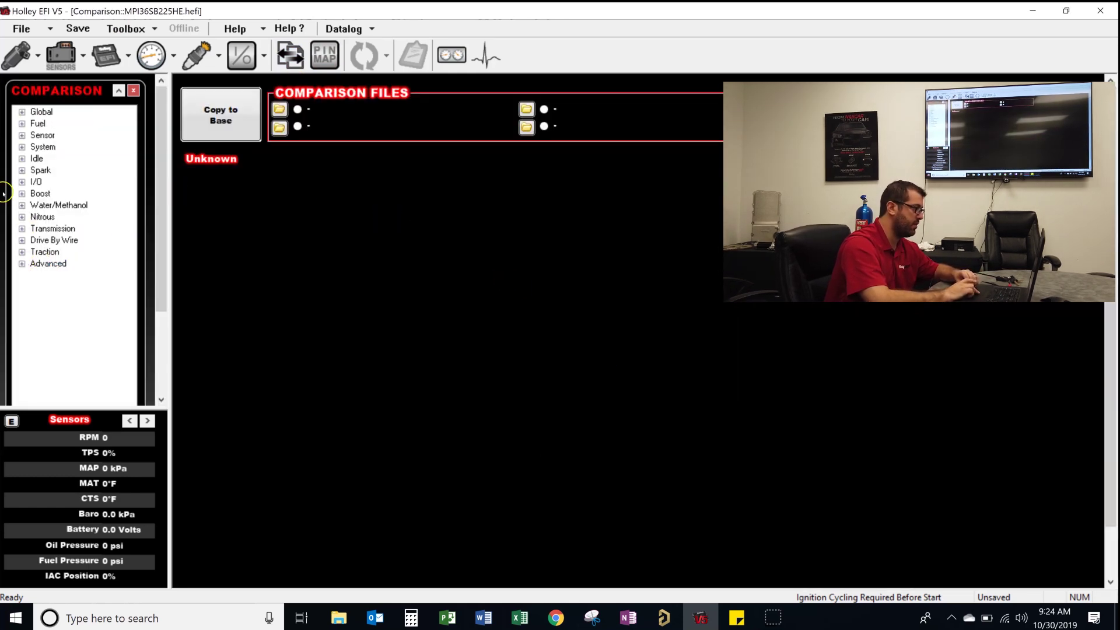
pyautogui.click(21, 184)
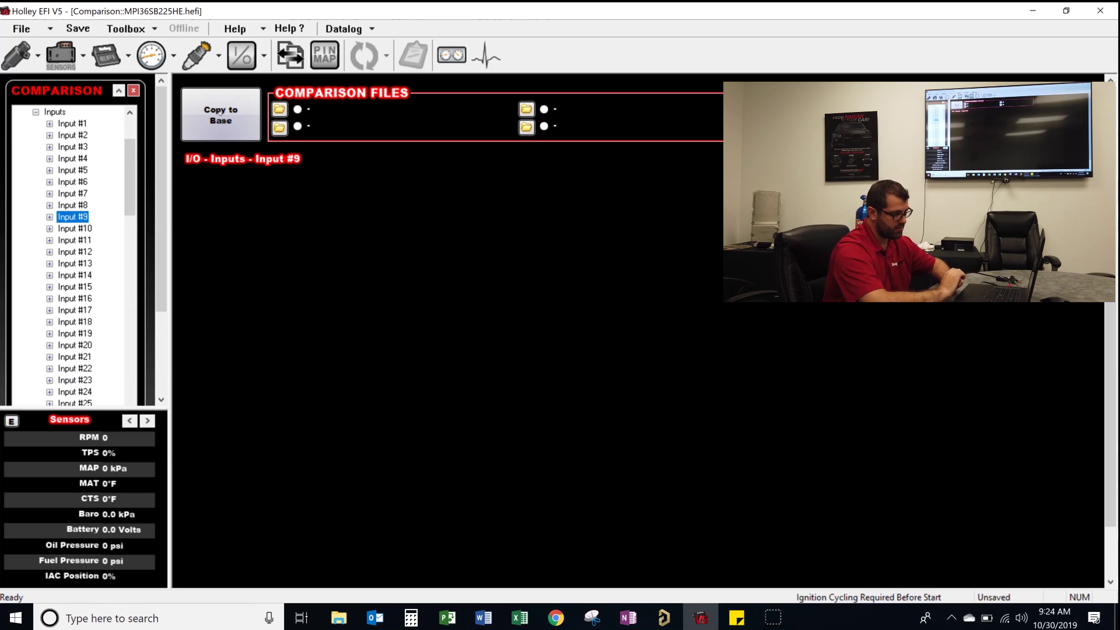
pyautogui.click(198, 94)
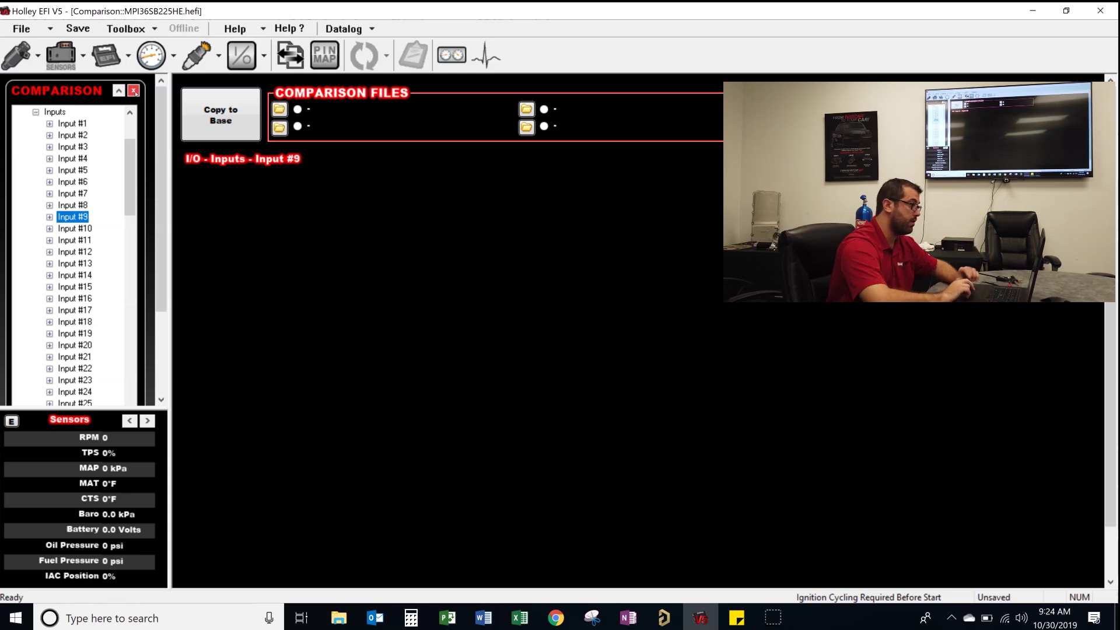
pyautogui.click(131, 91)
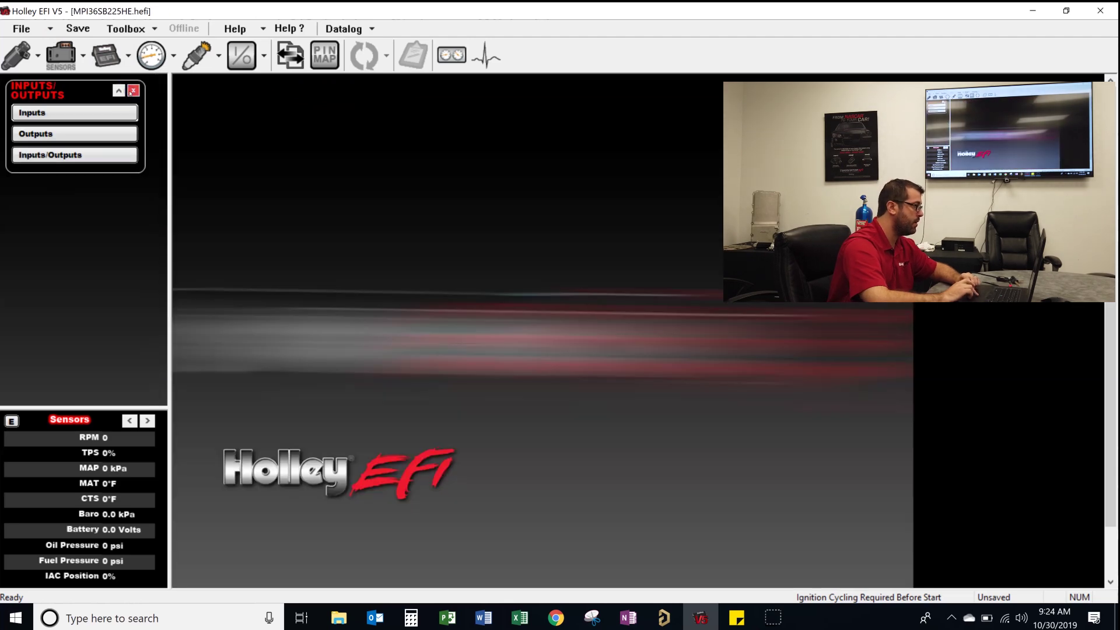
pyautogui.click(105, 112)
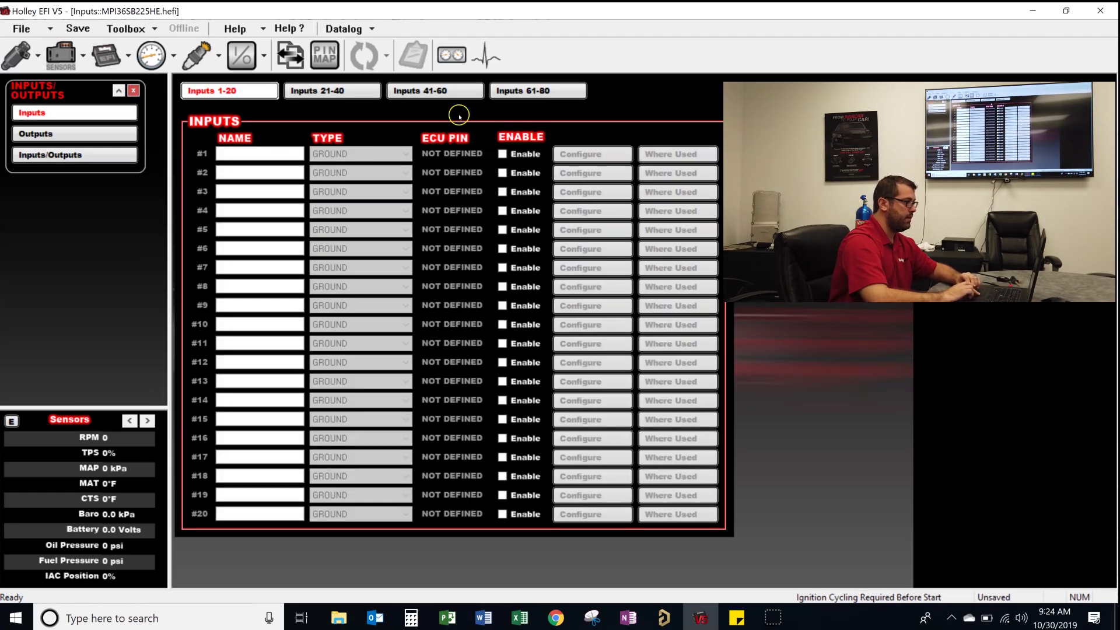
# Review inputs #41–60: MSD_INTERNAL TEMP, BATTERY VOLTAGE and CONVERTER VOLTAGE names
pyautogui.click(449, 92)
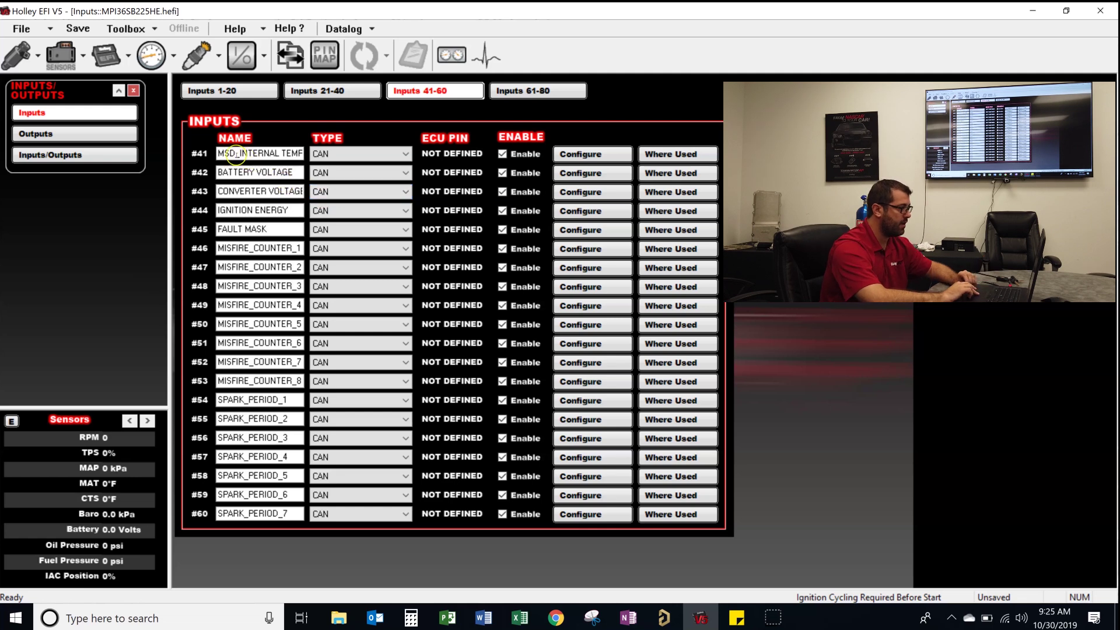
pyautogui.moveTo(234, 154); pyautogui.dragTo(291, 155)
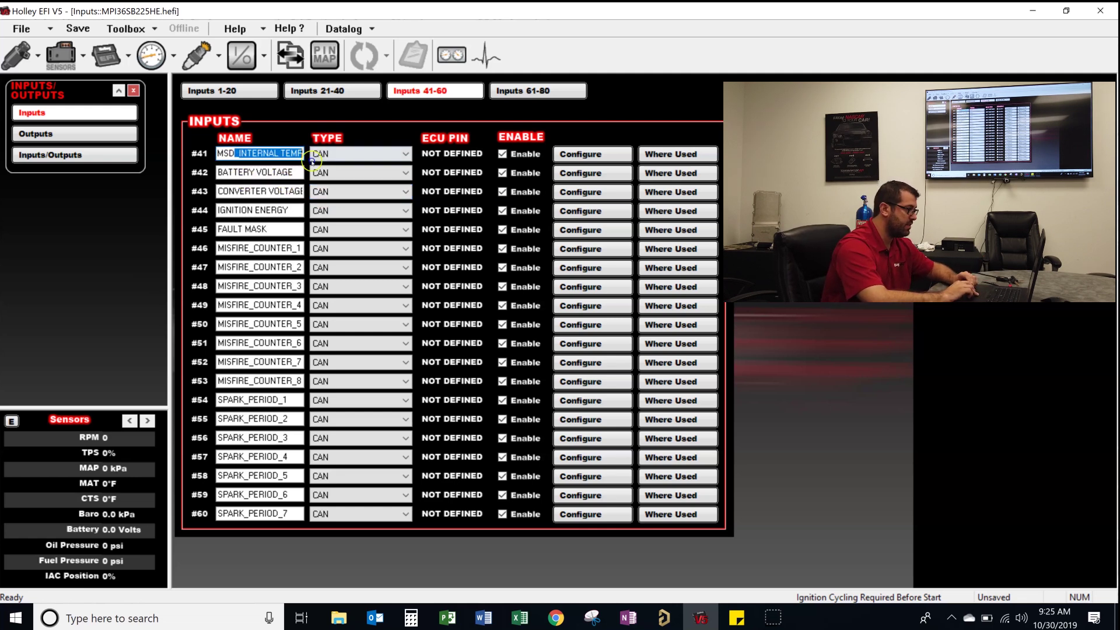
pyautogui.click(285, 153)
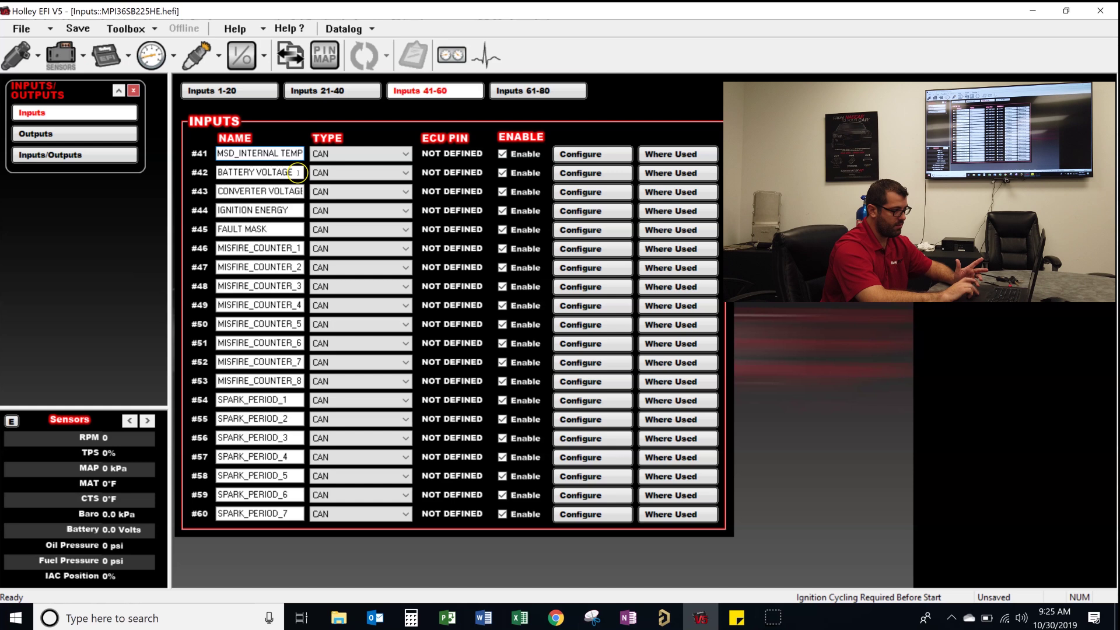
pyautogui.click(297, 172)
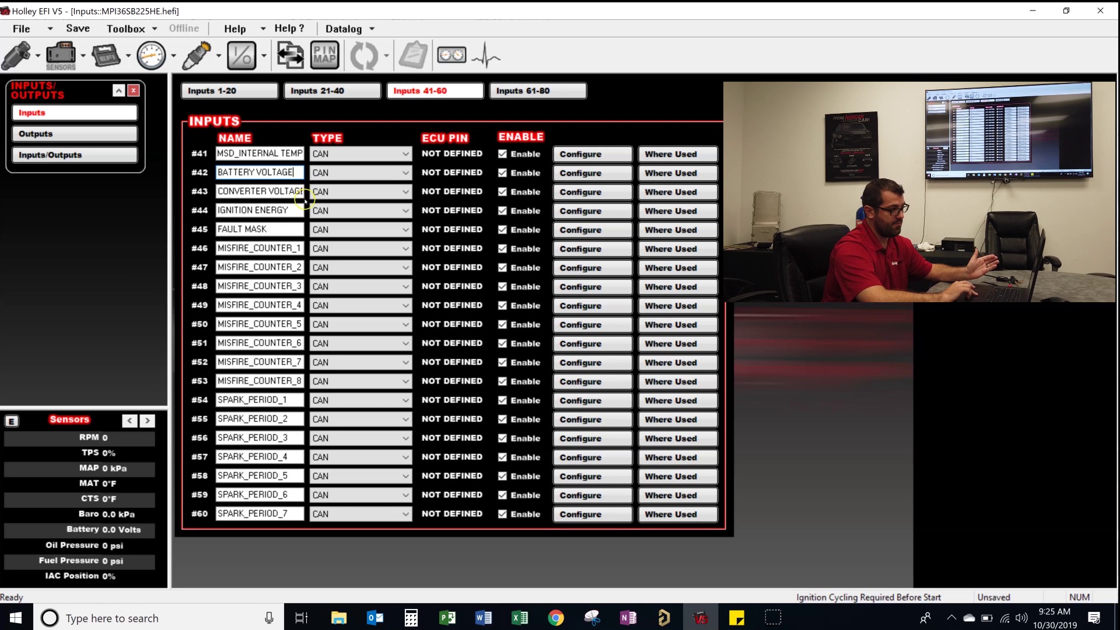
pyautogui.click(288, 191)
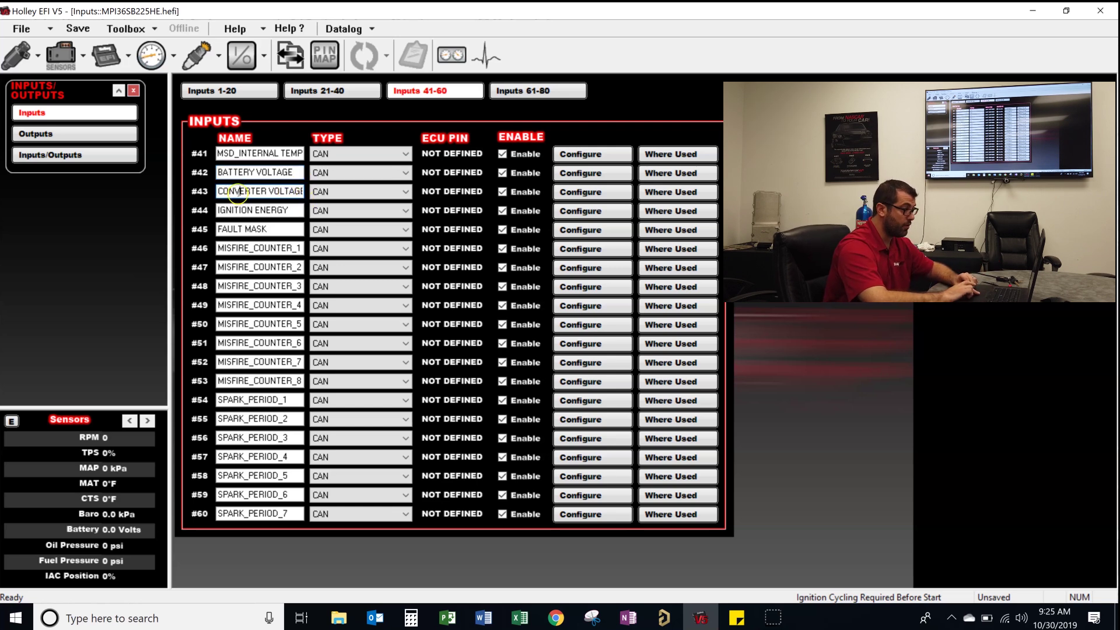
pyautogui.moveTo(237, 191); pyautogui.dragTo(302, 191)
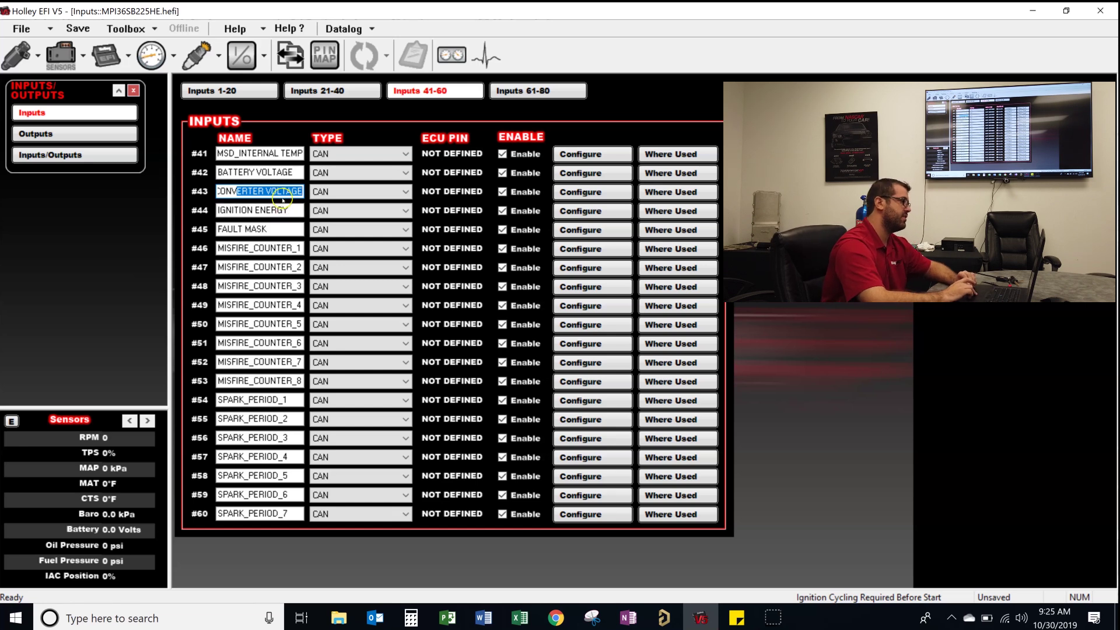
pyautogui.click(279, 200)
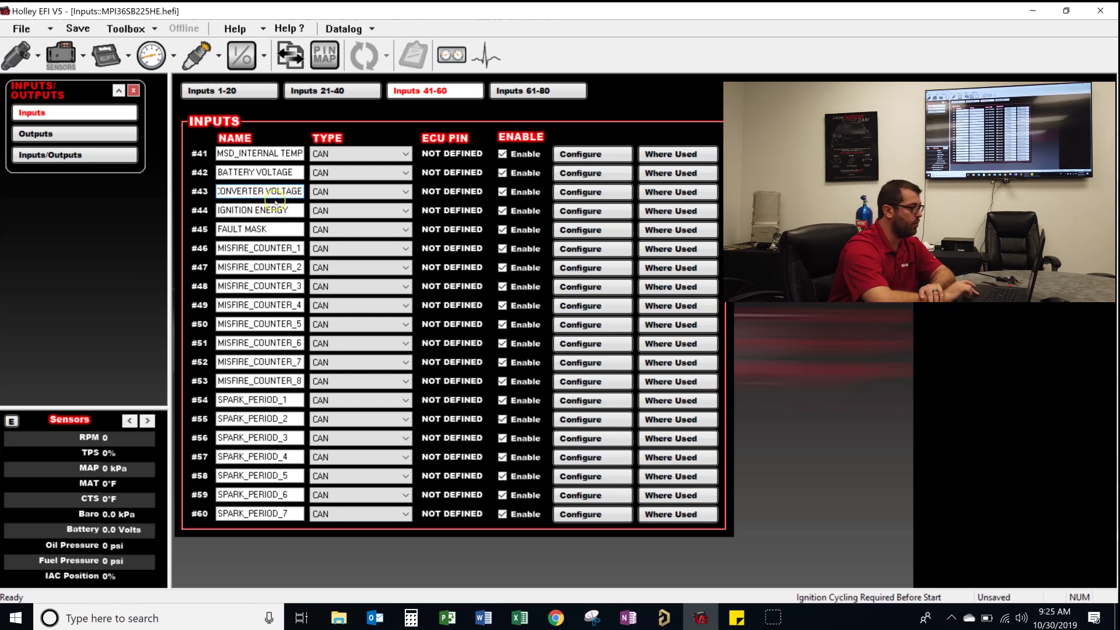
pyautogui.click(288, 209)
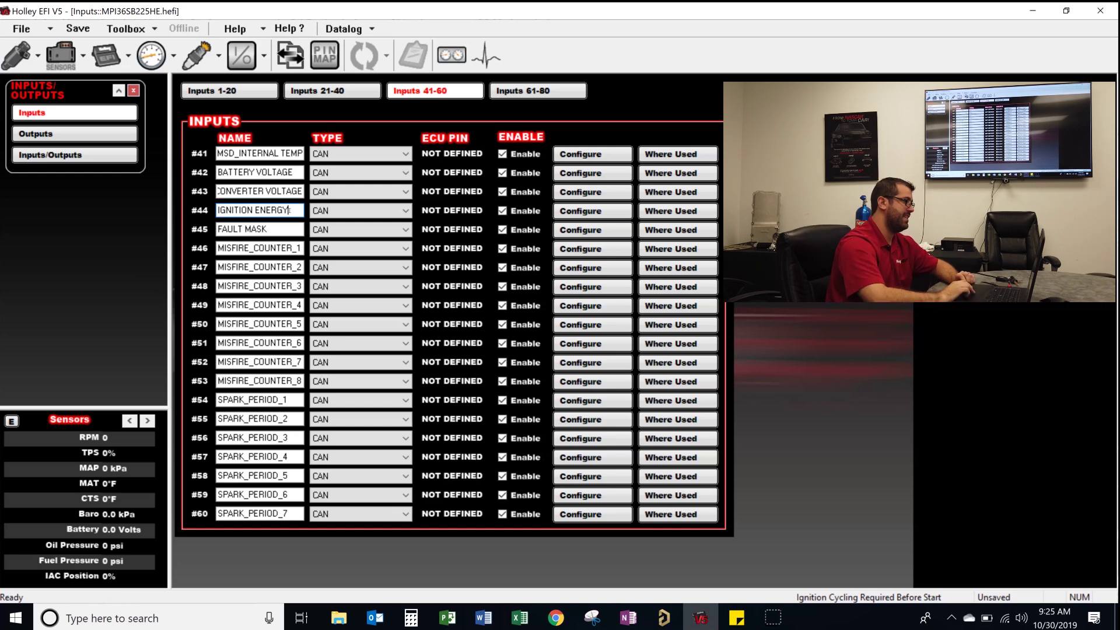
pyautogui.click(278, 210)
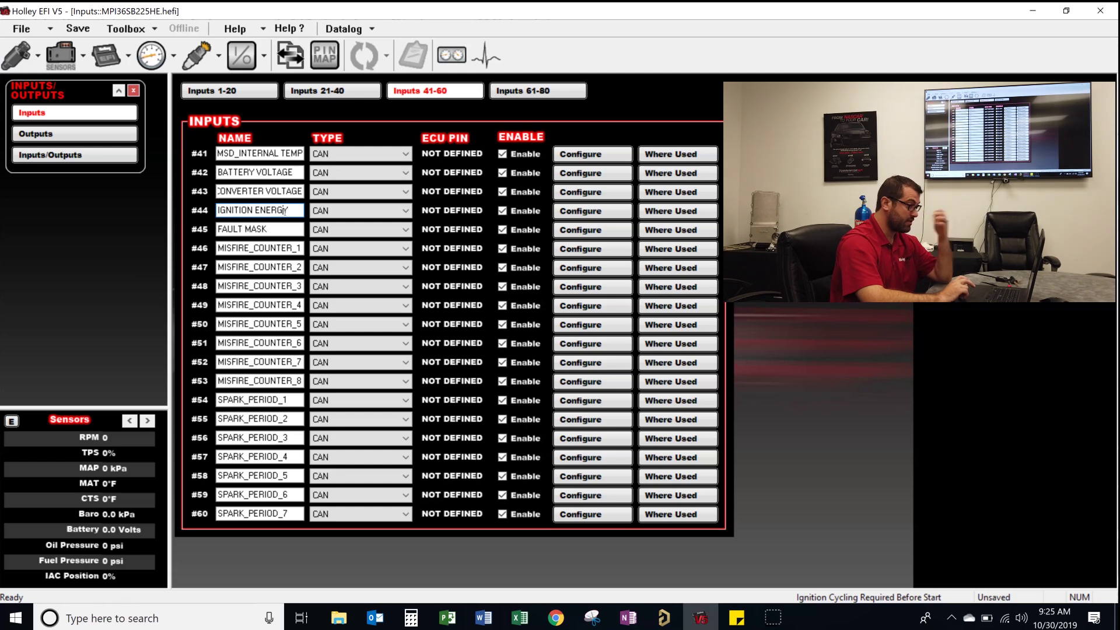
pyautogui.click(296, 211)
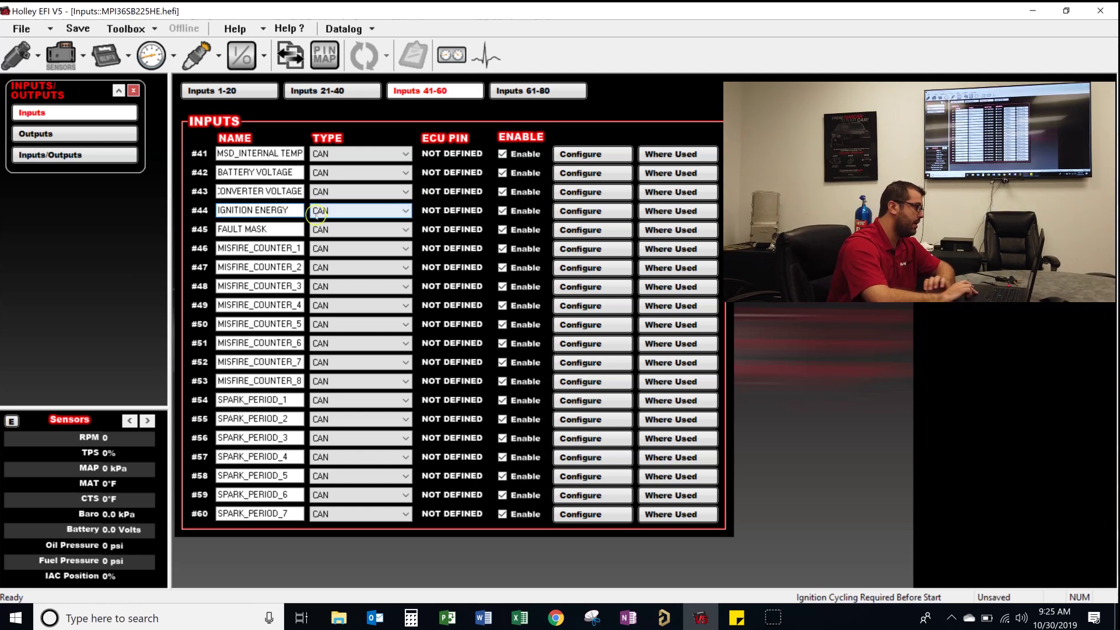
pyautogui.click(277, 229)
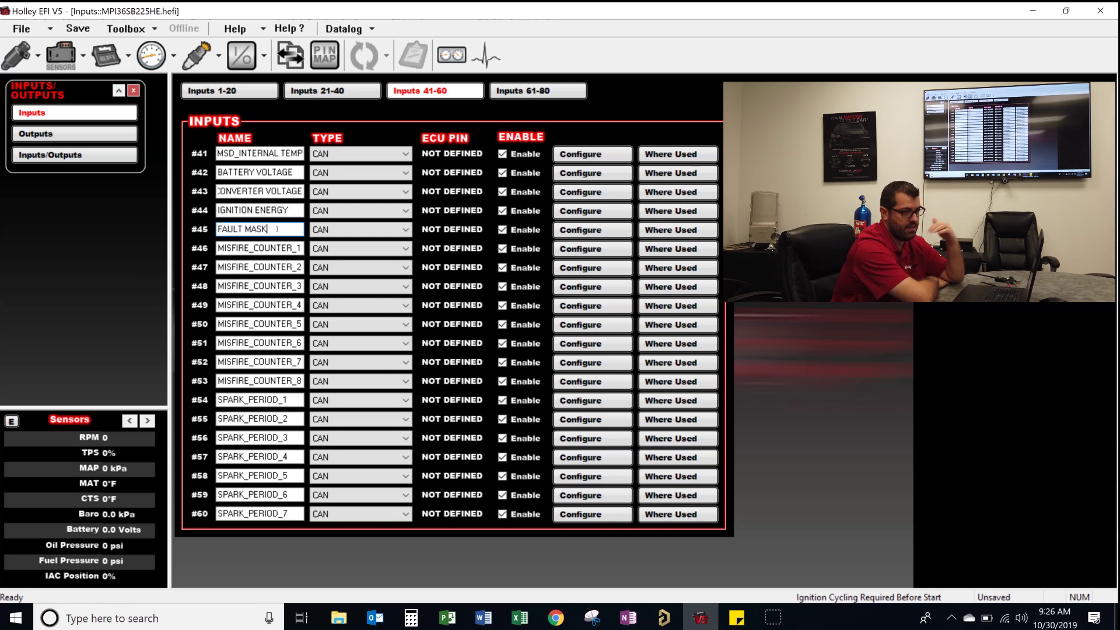
pyautogui.click(277, 228)
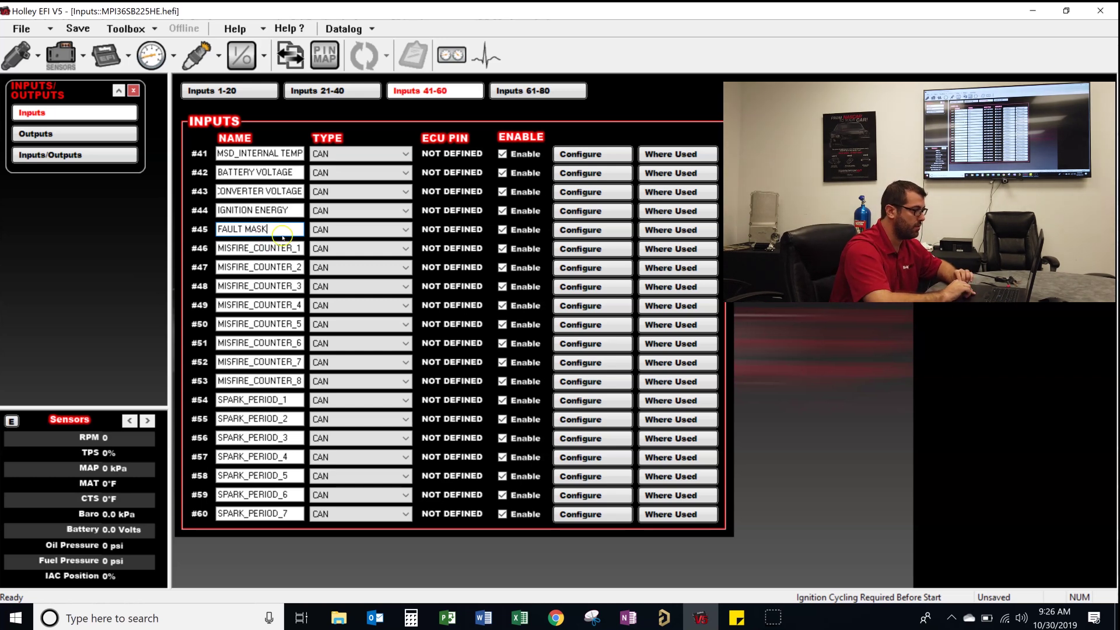
pyautogui.click(284, 246)
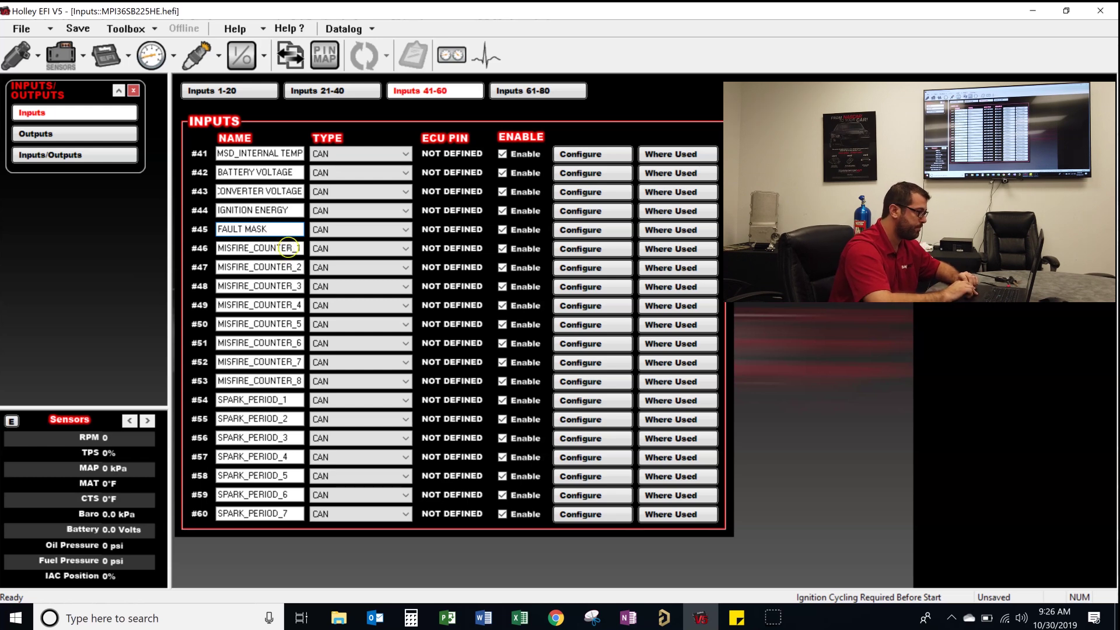
pyautogui.click(296, 248)
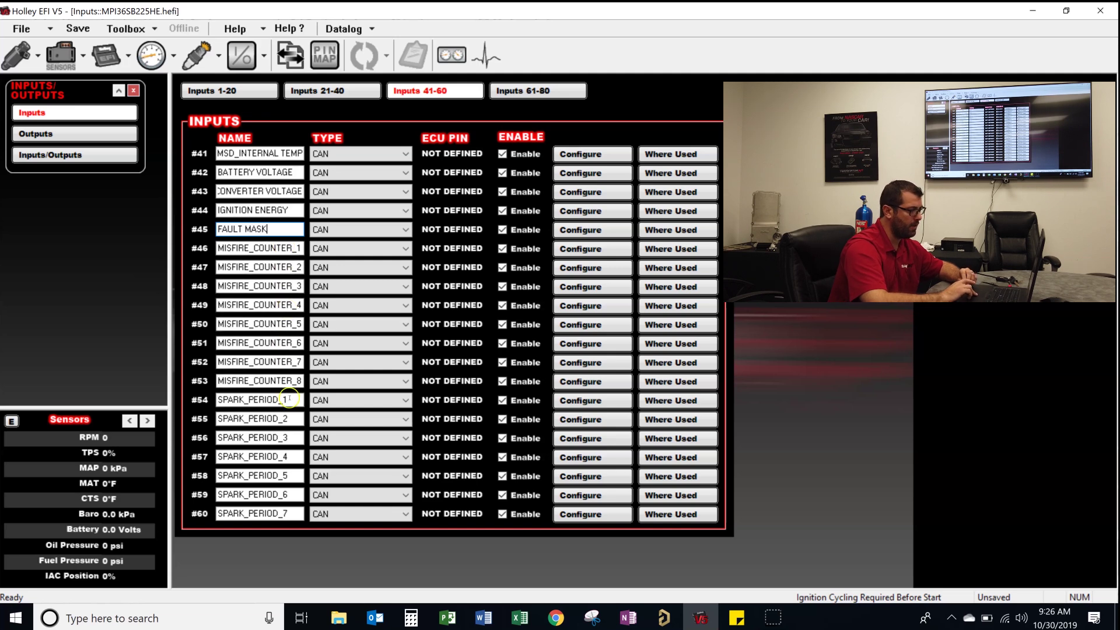
pyautogui.click(297, 381)
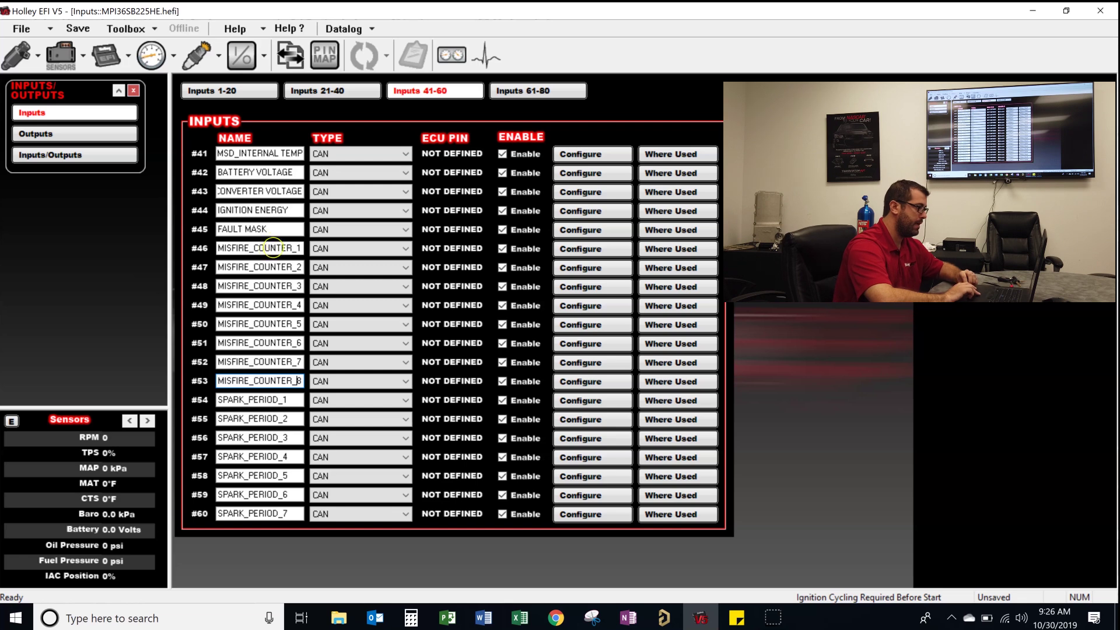
pyautogui.click(299, 400)
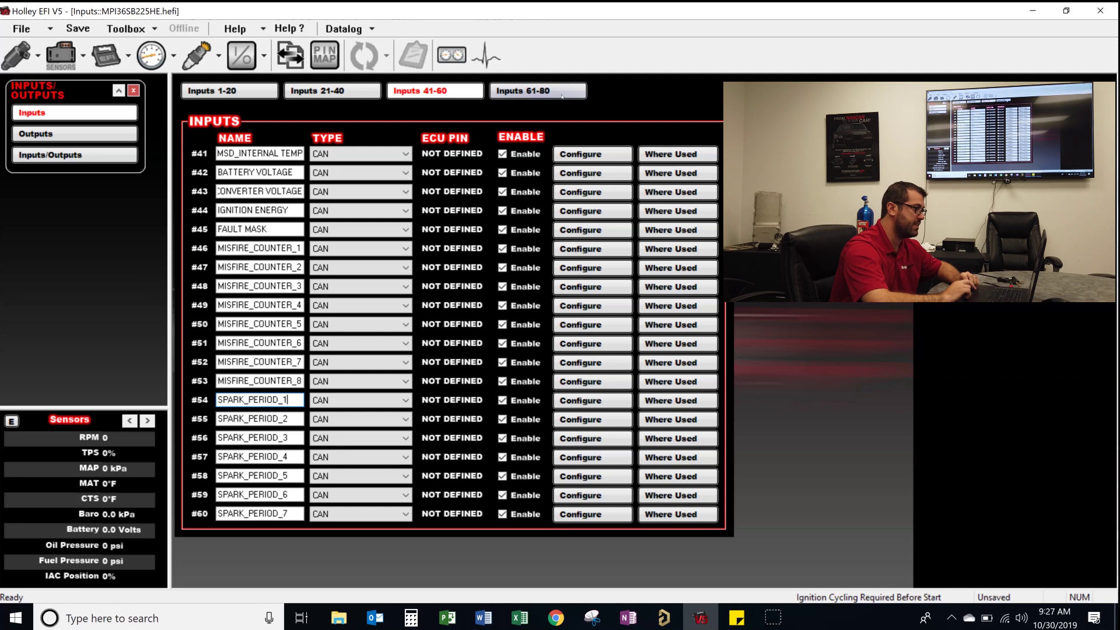
pyautogui.click(561, 96)
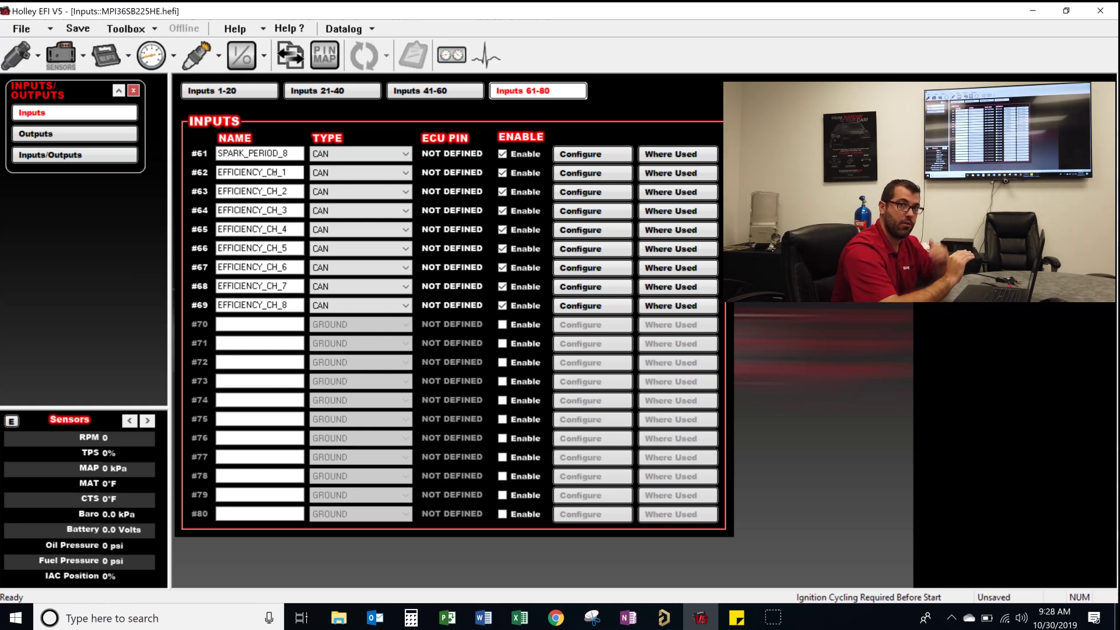
# Point out input #62 EFFICIENCY_CH_1 on the inputs 61–80 page
pyautogui.click(272, 172)
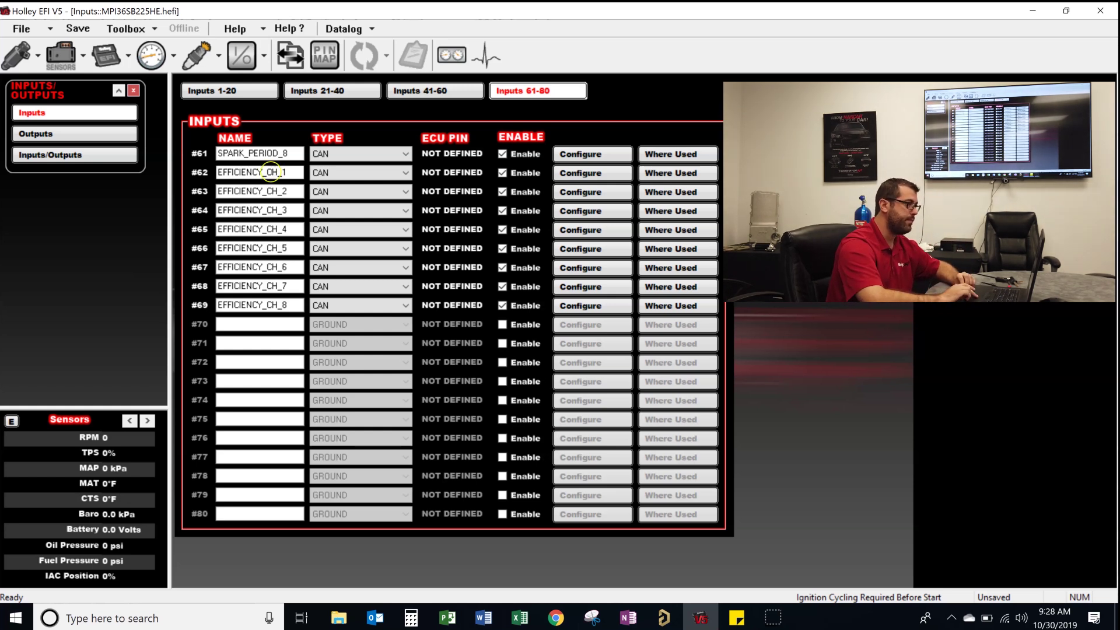